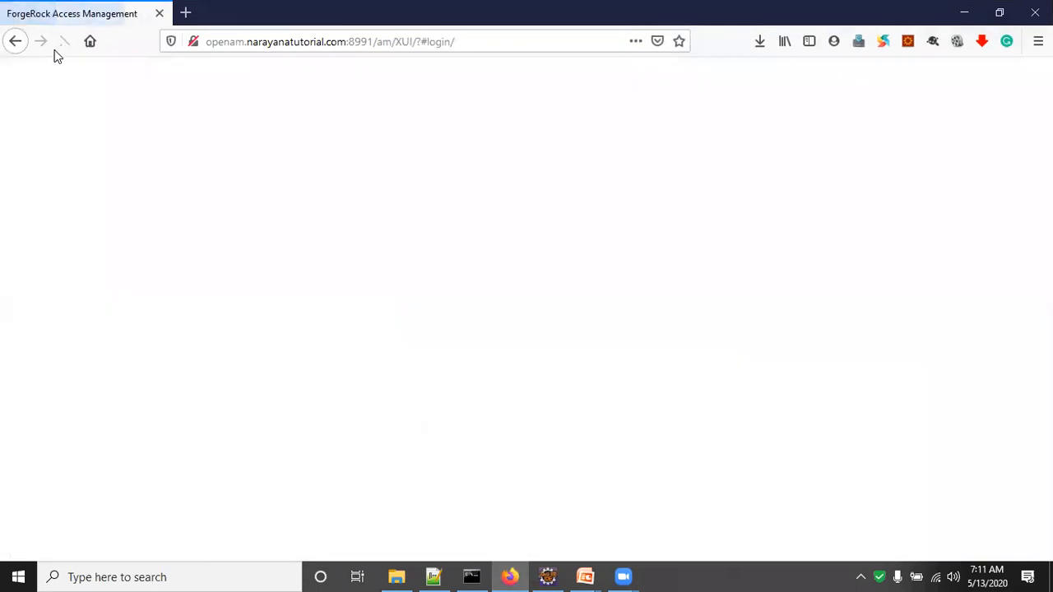
Step: Sign in as amadmin with the administrator password to reach the Realms page
{"action": "left_click", "coordinate": [377, 296]}
{"action": "left_click", "coordinate": [376, 304]}
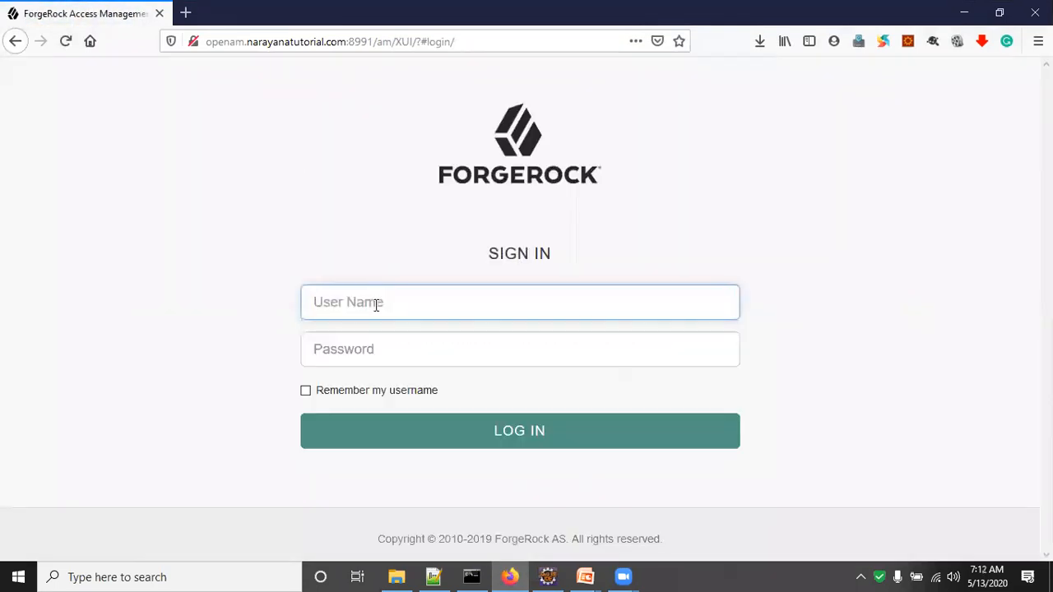
{"action": "type", "text": "amadmin"}
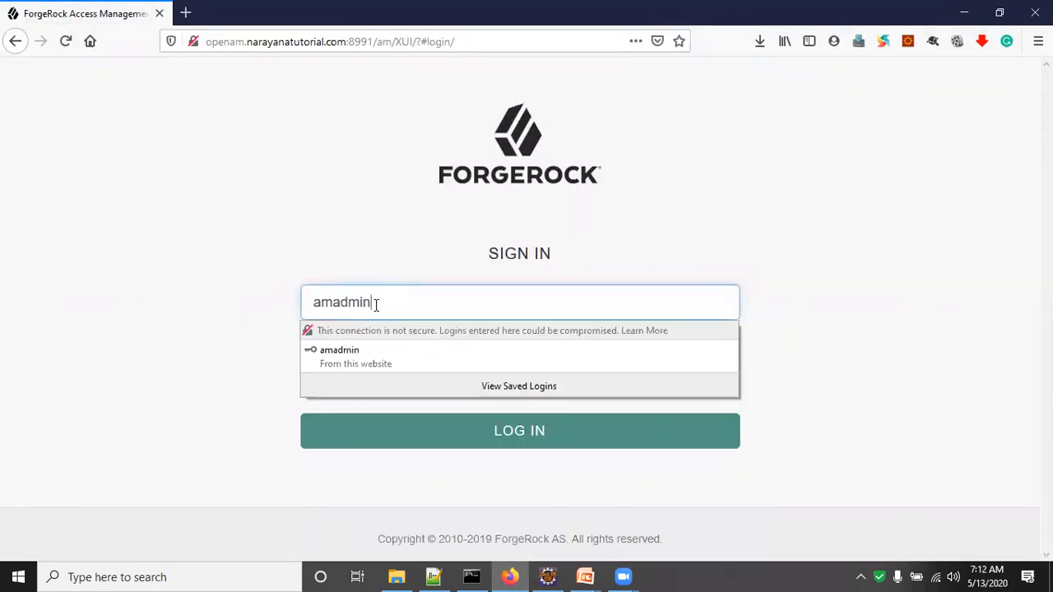
{"action": "key", "text": "Tab"}
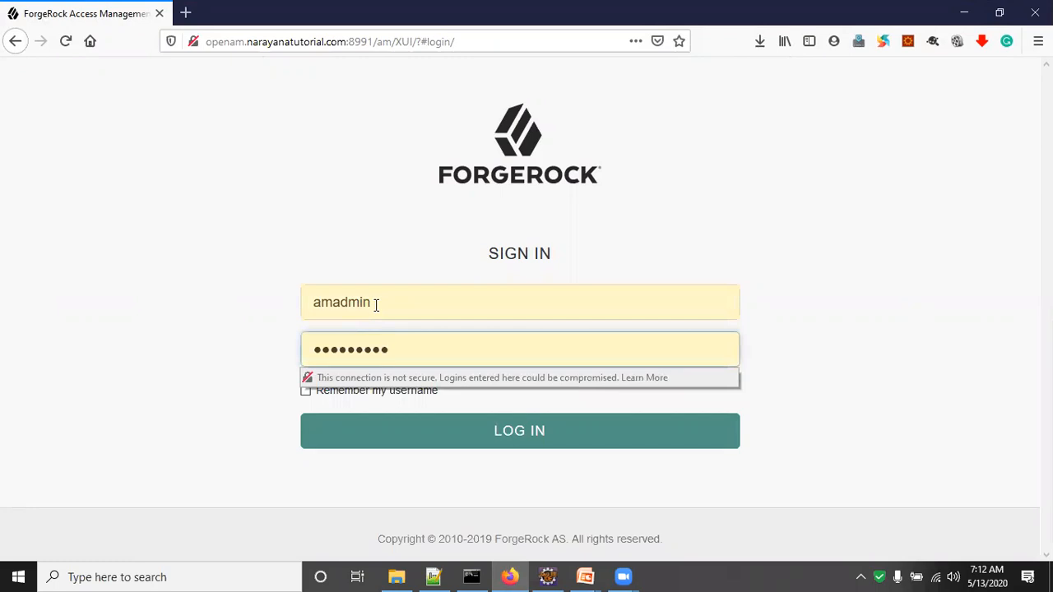
{"action": "key", "text": "ctrl+a"}
{"action": "type", "text": "passwo"}
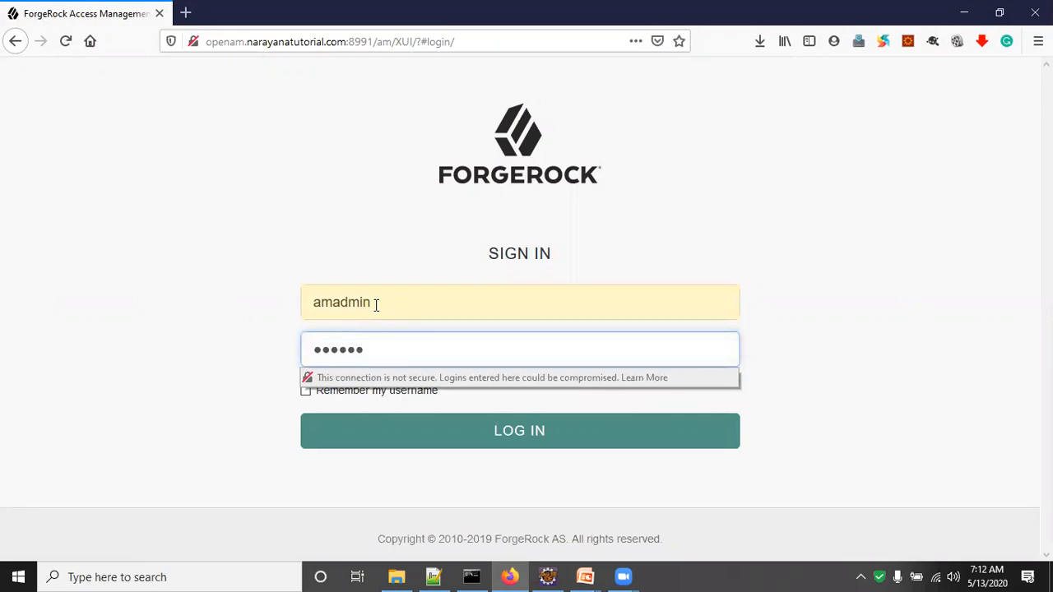
{"action": "left_click", "coordinate": [492, 435]}
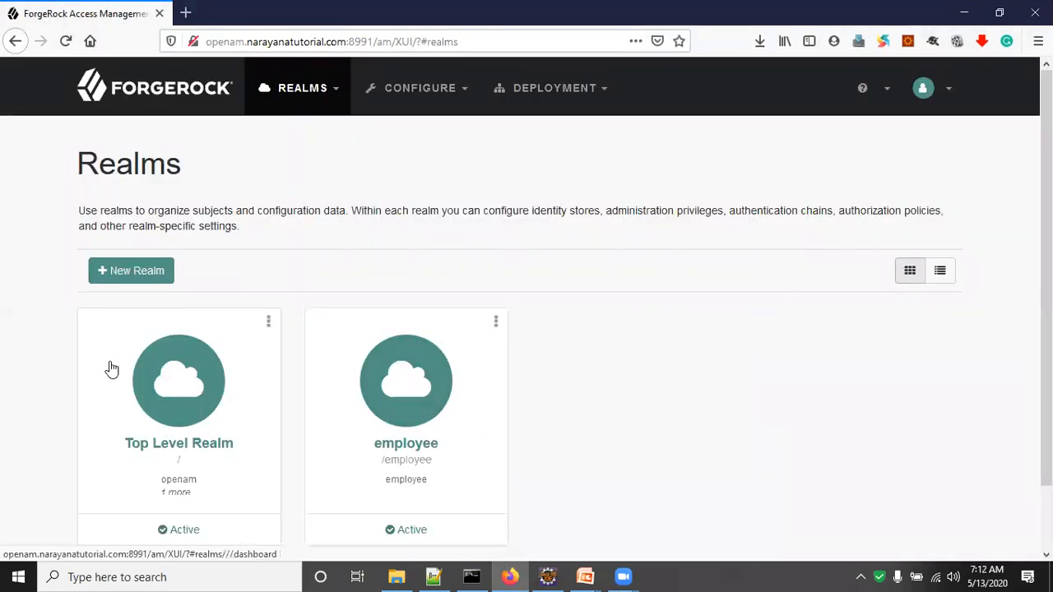
Step: Open the employee realm's Authentication > Trees list
{"action": "left_click", "coordinate": [398, 413]}
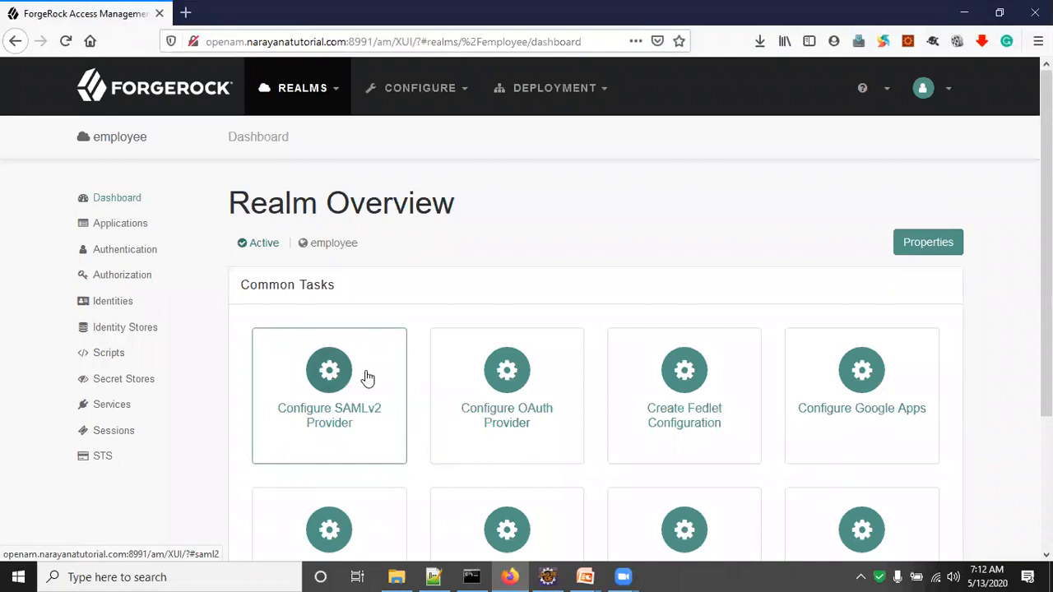
{"action": "left_click", "coordinate": [123, 224]}
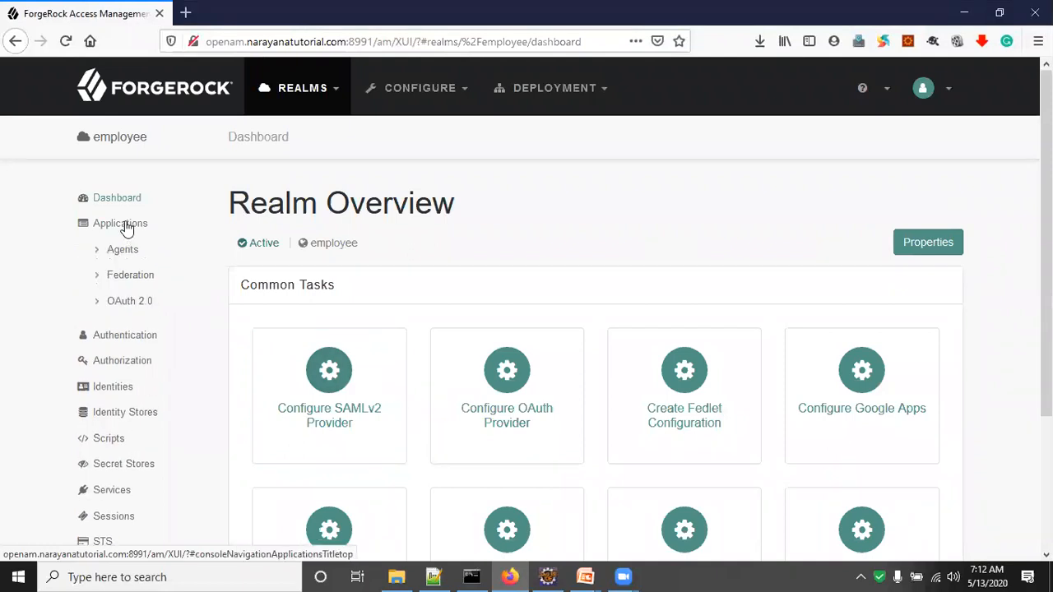
{"action": "left_click", "coordinate": [117, 335]}
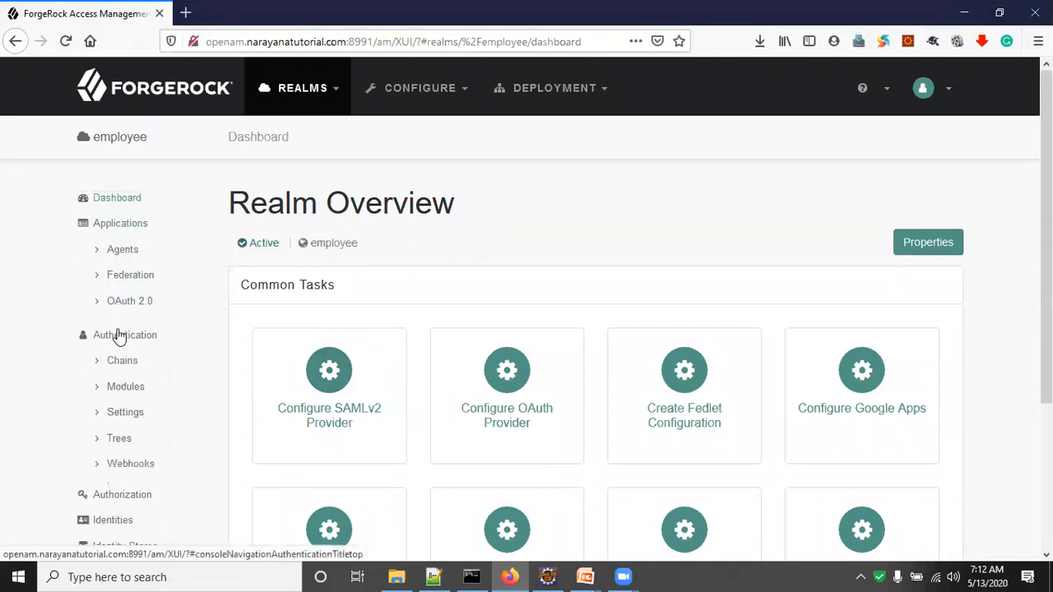
{"action": "left_click", "coordinate": [121, 448]}
{"action": "scroll", "coordinate": [341, 409], "scroll_direction": "down", "scroll_amount": 3}
{"action": "scroll", "coordinate": [341, 391], "scroll_direction": "up", "scroll_amount": 3}
Step: Create a new authentication tree named MessageNodeTest
{"action": "left_click", "coordinate": [314, 275]}
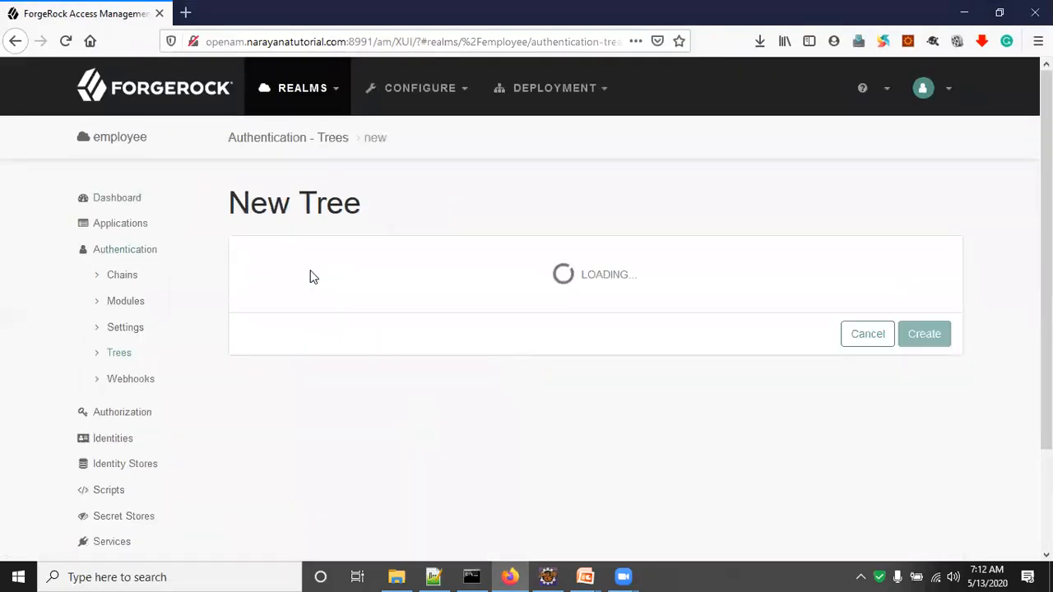
{"action": "left_click", "coordinate": [536, 269]}
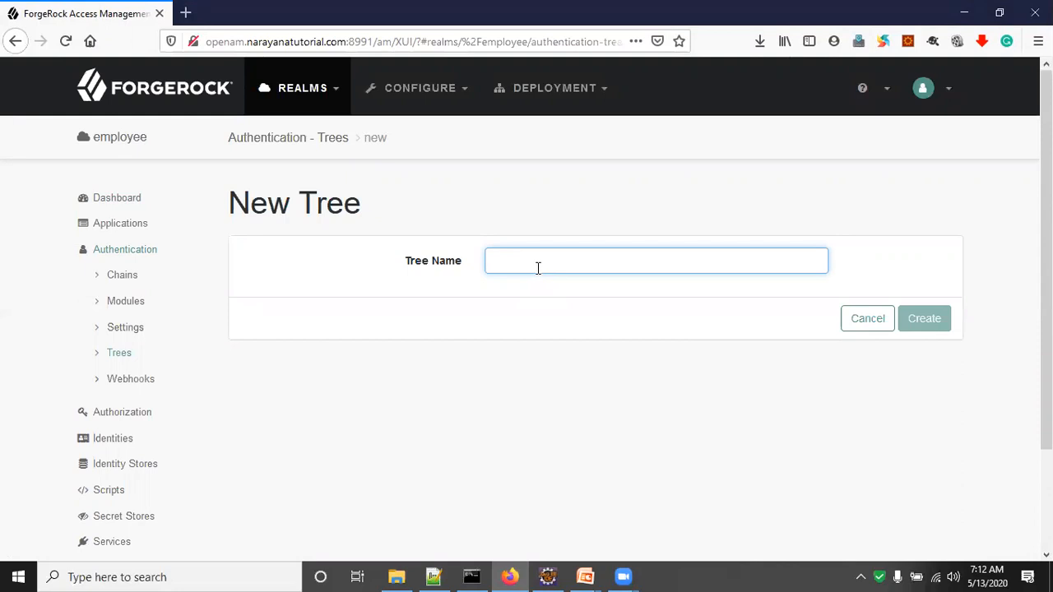
{"action": "type", "text": "MessageNodeTest"}
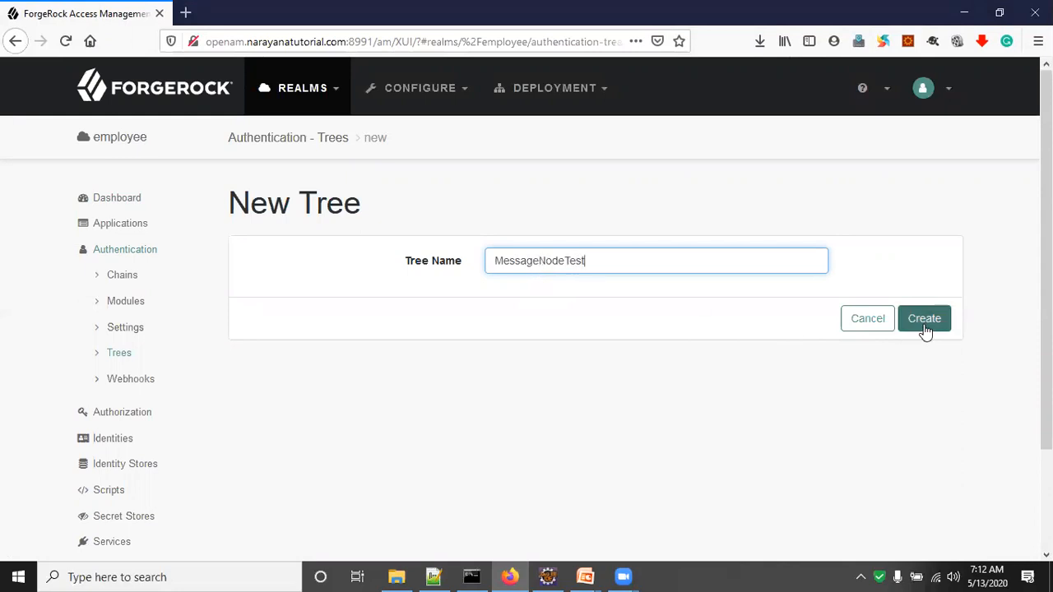
{"action": "left_click", "coordinate": [924, 321]}
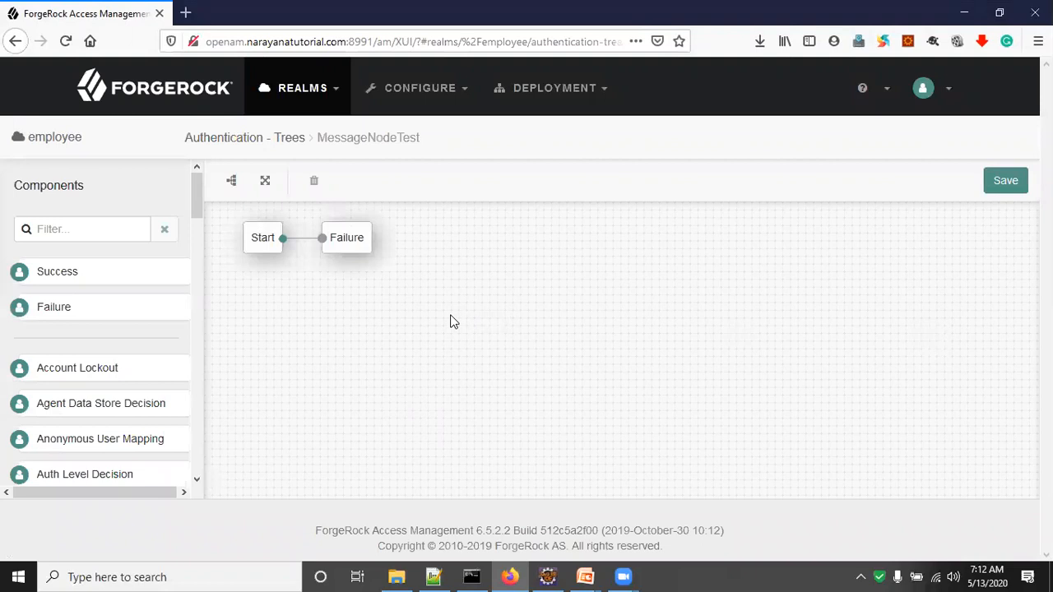
Step: Filter Components for 'mess', place a Message Node below Start, and add a message entry
{"action": "left_click", "coordinate": [62, 227]}
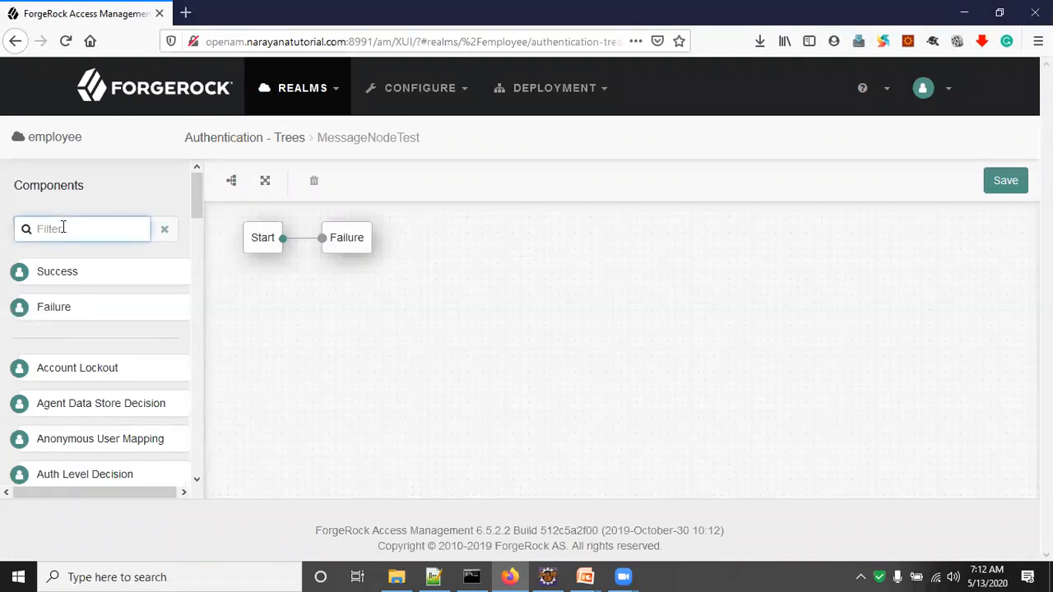
{"action": "type", "text": "mess"}
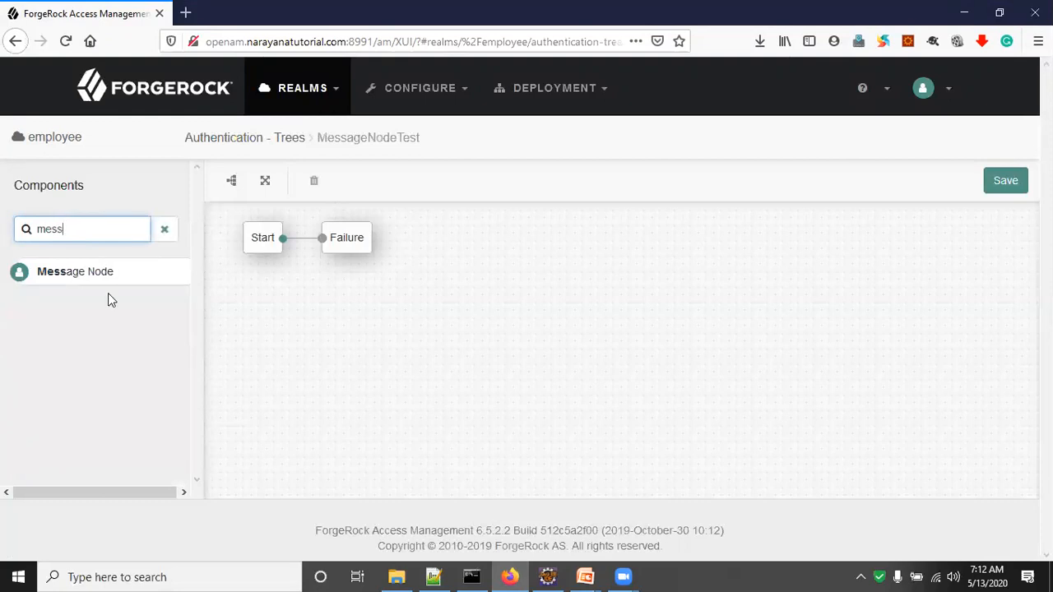
{"action": "left_click_drag", "start_coordinate": [98, 272], "coordinate": [364, 298]}
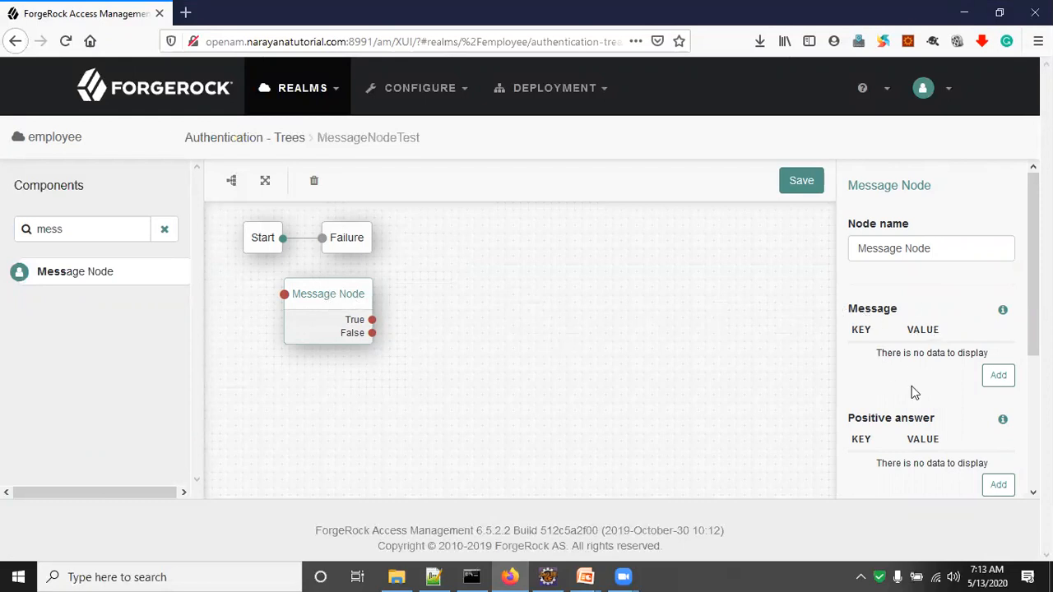
{"action": "left_click_drag", "start_coordinate": [852, 420], "coordinate": [885, 421]}
{"action": "scroll", "coordinate": [882, 425], "scroll_direction": "down", "scroll_amount": 1}
{"action": "scroll", "coordinate": [881, 425], "scroll_direction": "down", "scroll_amount": 1}
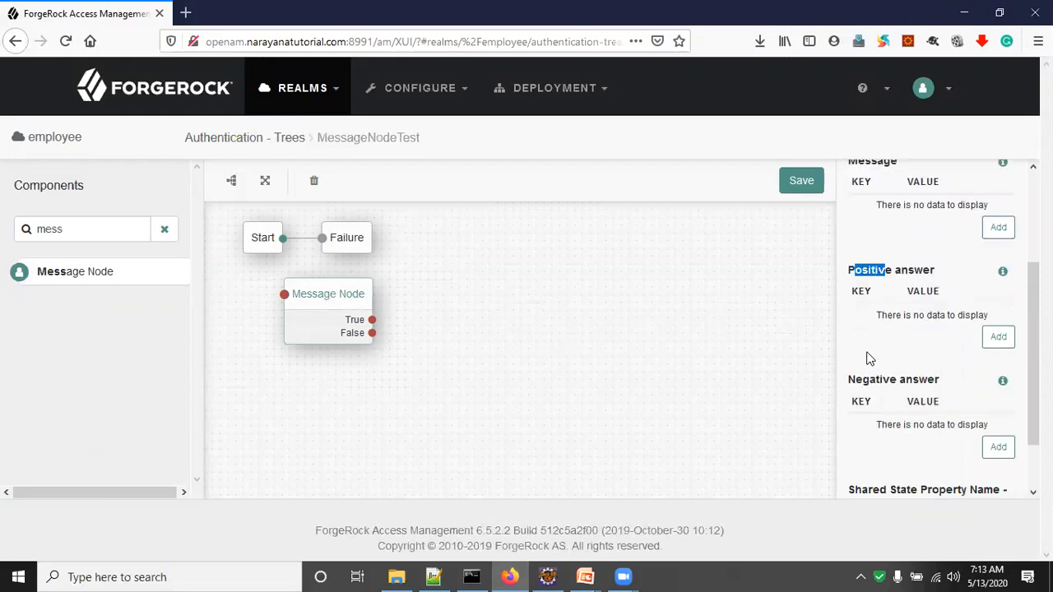
{"action": "scroll", "coordinate": [885, 402], "scroll_direction": "down", "scroll_amount": 1}
{"action": "scroll", "coordinate": [884, 401], "scroll_direction": "up", "scroll_amount": 2}
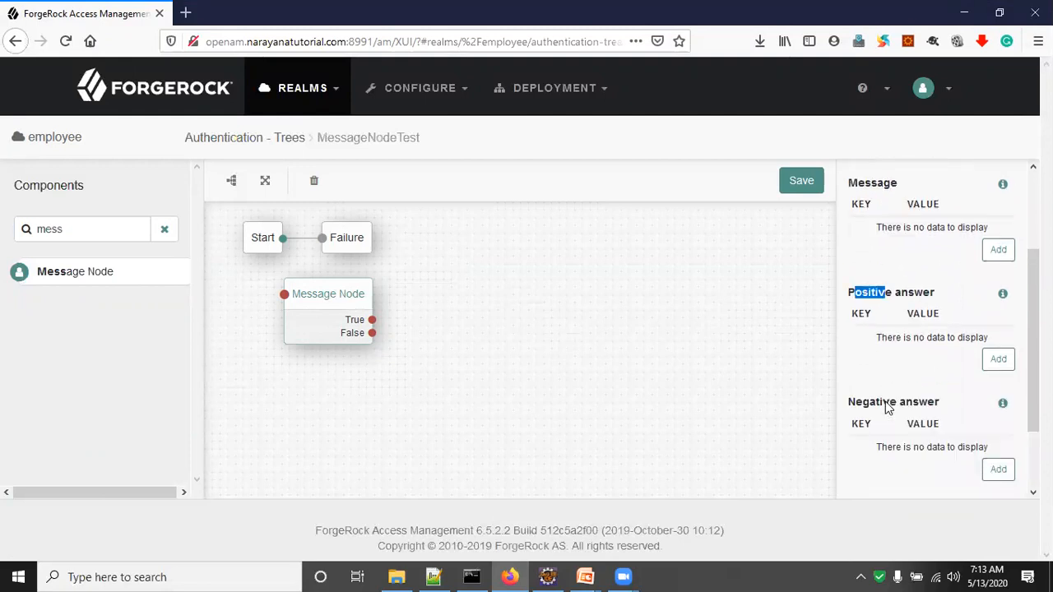
{"action": "left_click_drag", "start_coordinate": [863, 242], "coordinate": [884, 242]}
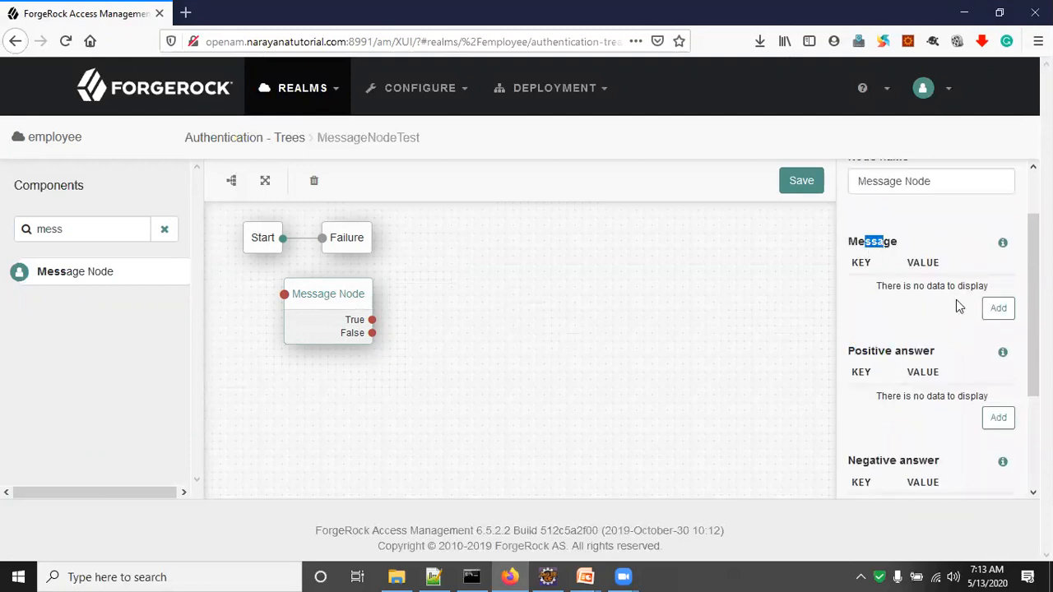
{"action": "left_click", "coordinate": [997, 310]}
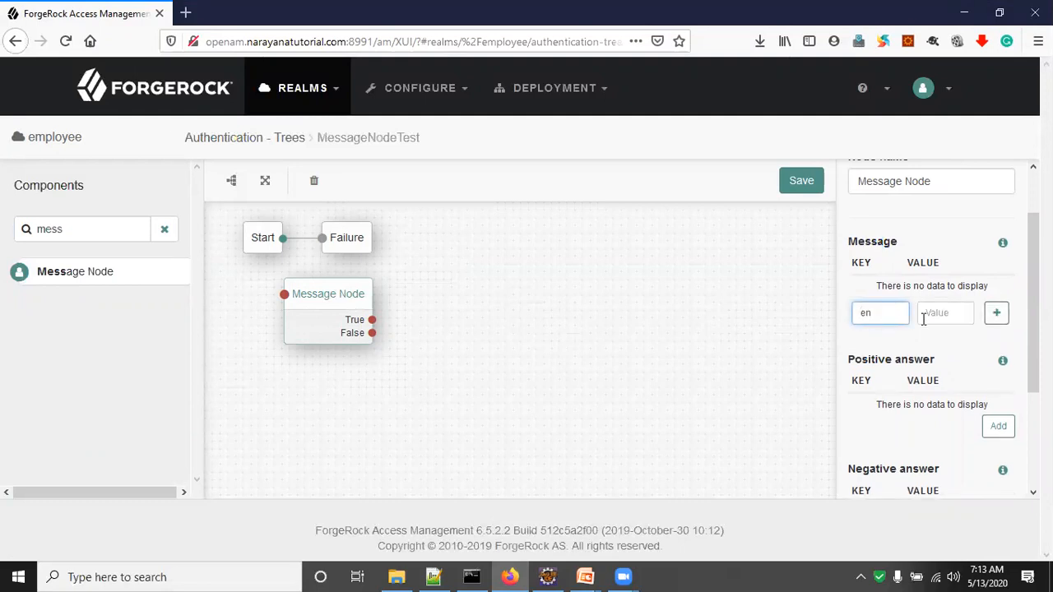
Step: Set the Message Node's en message to 'Would you like to login with an OTP?'
{"action": "left_click", "coordinate": [923, 320]}
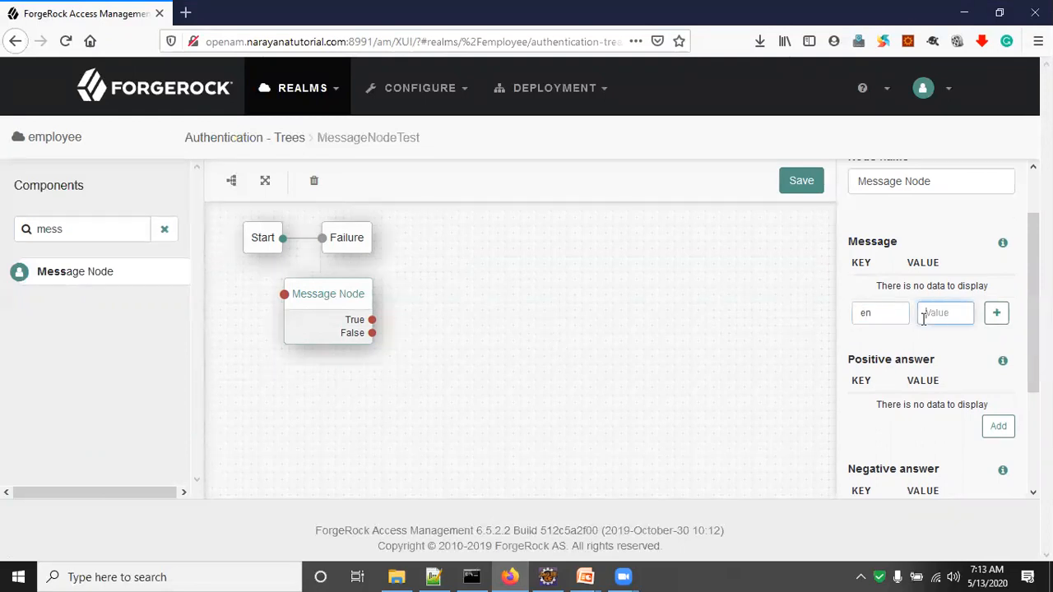
{"action": "type", "text": "Would like"}
{"action": "key", "text": "BackSpace"}
{"action": "key", "text": "BackSpace"}
{"action": "key", "text": "BackSpace"}
{"action": "key", "text": "BackSpace"}
{"action": "type", "text": "you like to login with an OTP?"}
{"action": "left_click", "coordinate": [991, 320]}
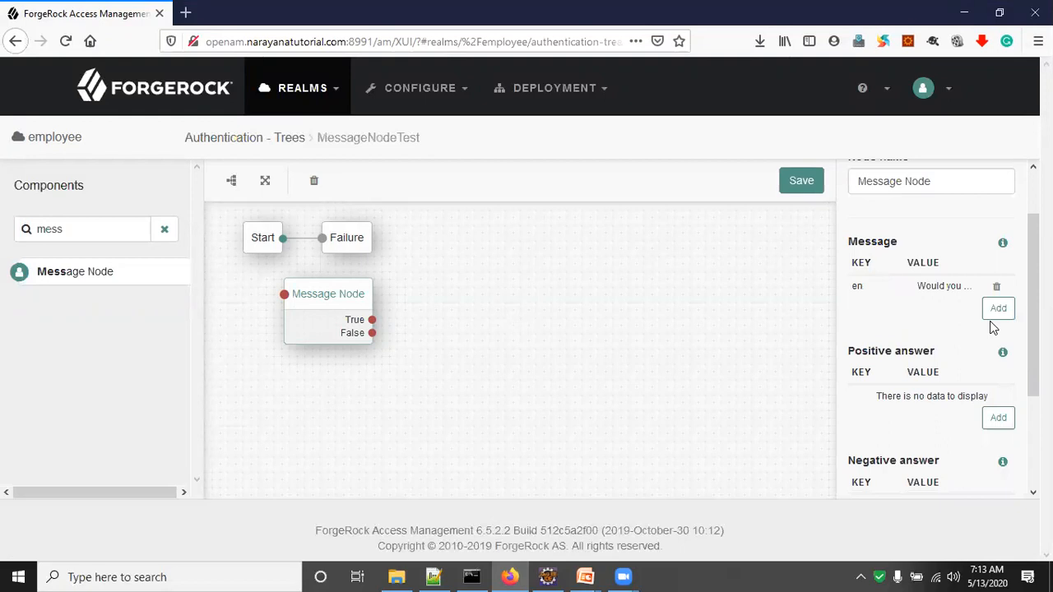
Step: Add en answers 'Yes, Please' (positive) and 'No, Thanks' (negative), then save the tree
{"action": "left_click", "coordinate": [998, 420]}
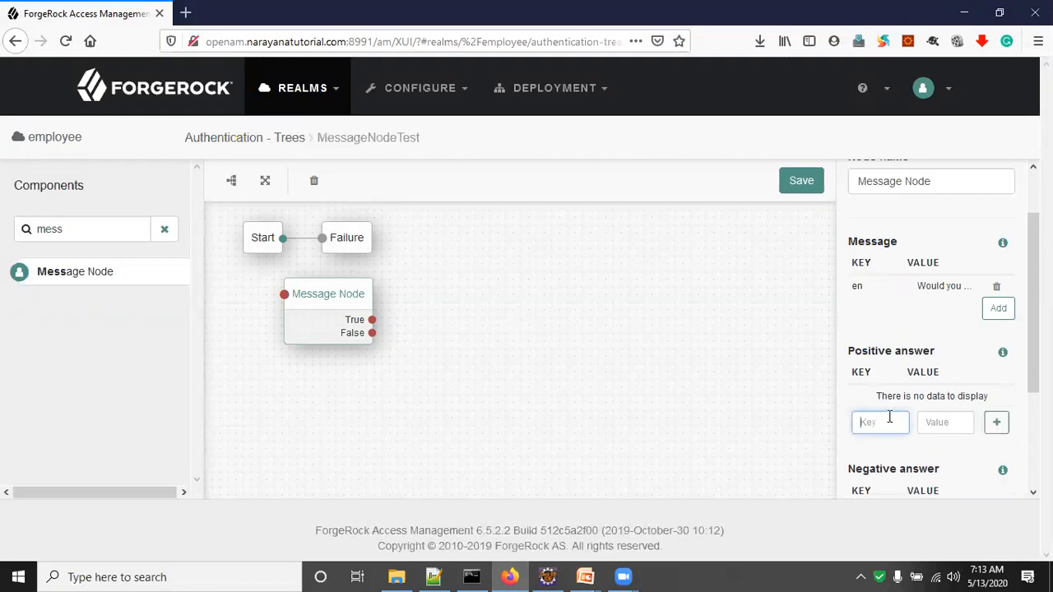
{"action": "type", "text": "en"}
{"action": "key", "text": "Tab"}
{"action": "type", "text": "Y"}
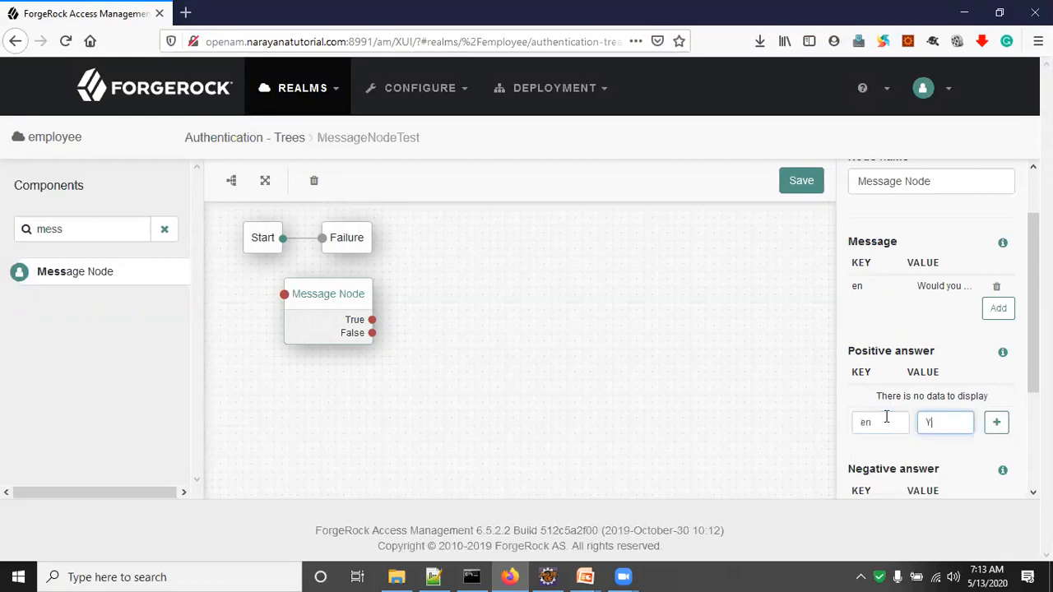
{"action": "type", "text": "es, Ple"}
{"action": "type", "text": "ase"}
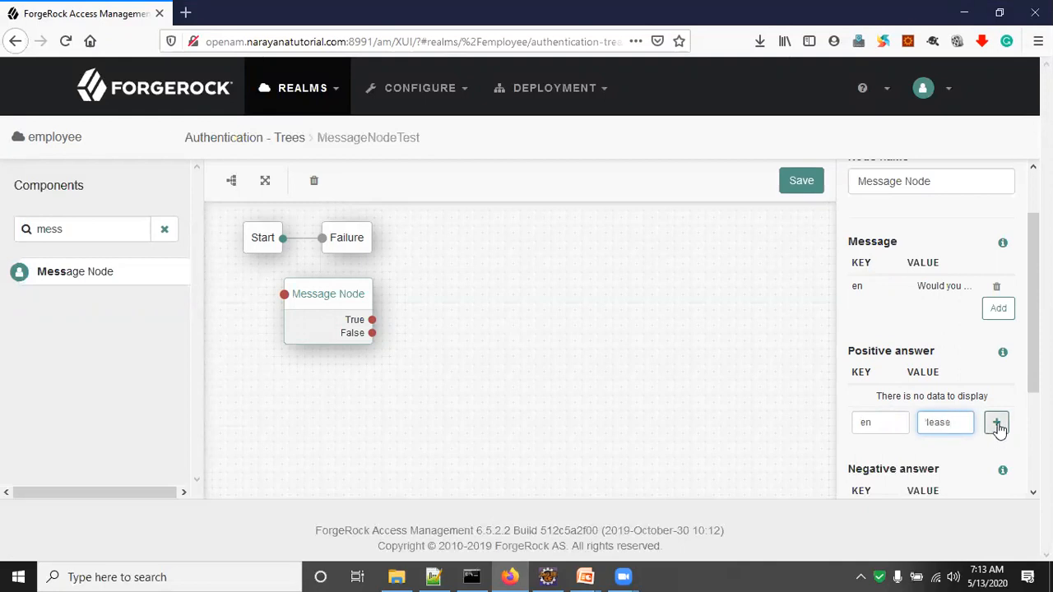
{"action": "left_click", "coordinate": [996, 422]}
{"action": "scroll", "coordinate": [944, 376], "scroll_direction": "down", "scroll_amount": 2}
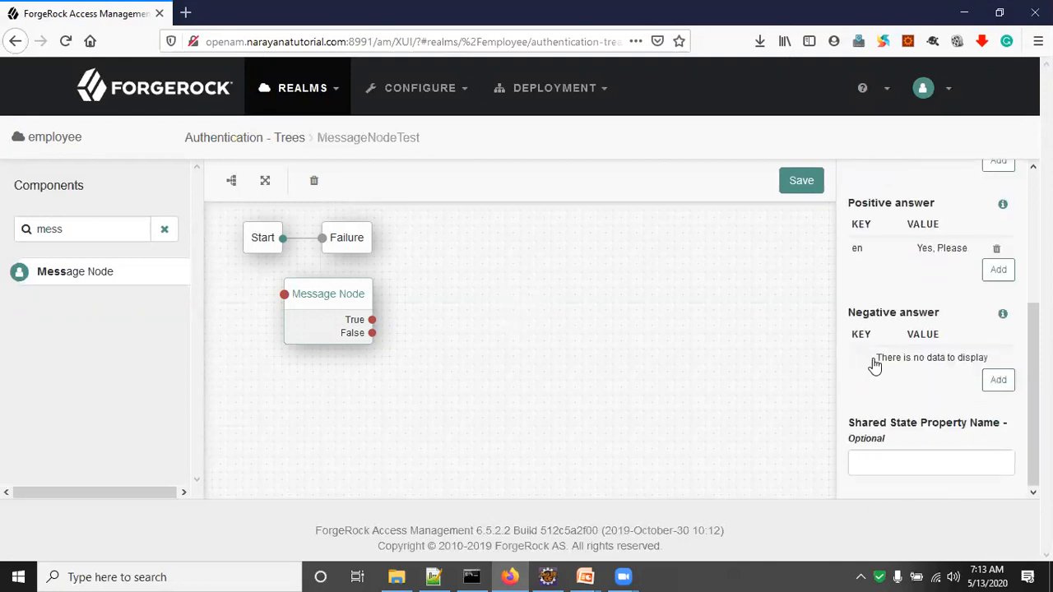
{"action": "left_click", "coordinate": [996, 377]}
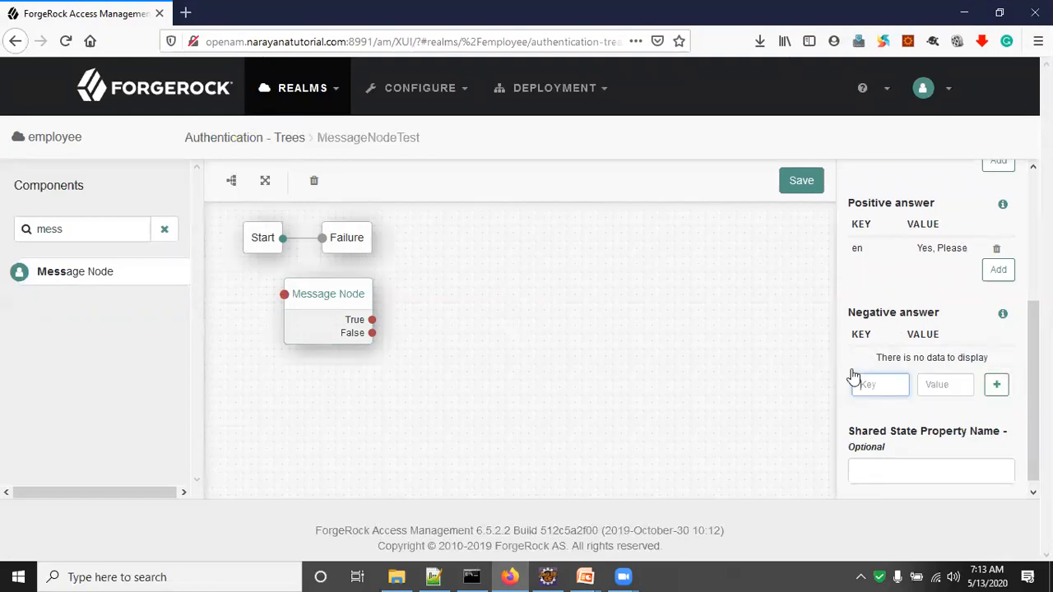
{"action": "type", "text": "en"}
{"action": "key", "text": "Tab"}
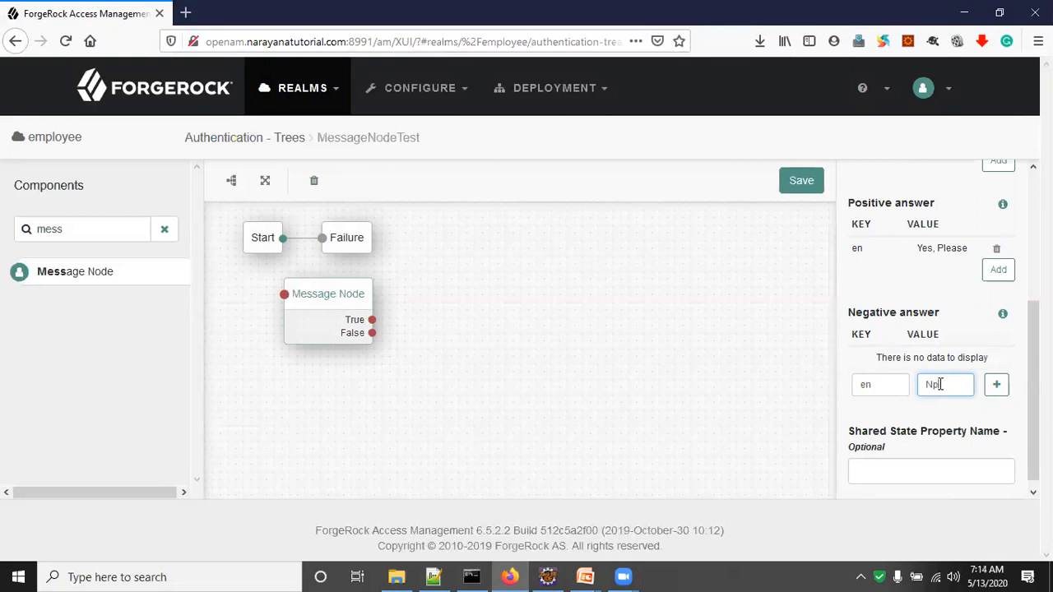
{"action": "type", "text": ", Thanks"}
{"action": "left_click", "coordinate": [996, 385]}
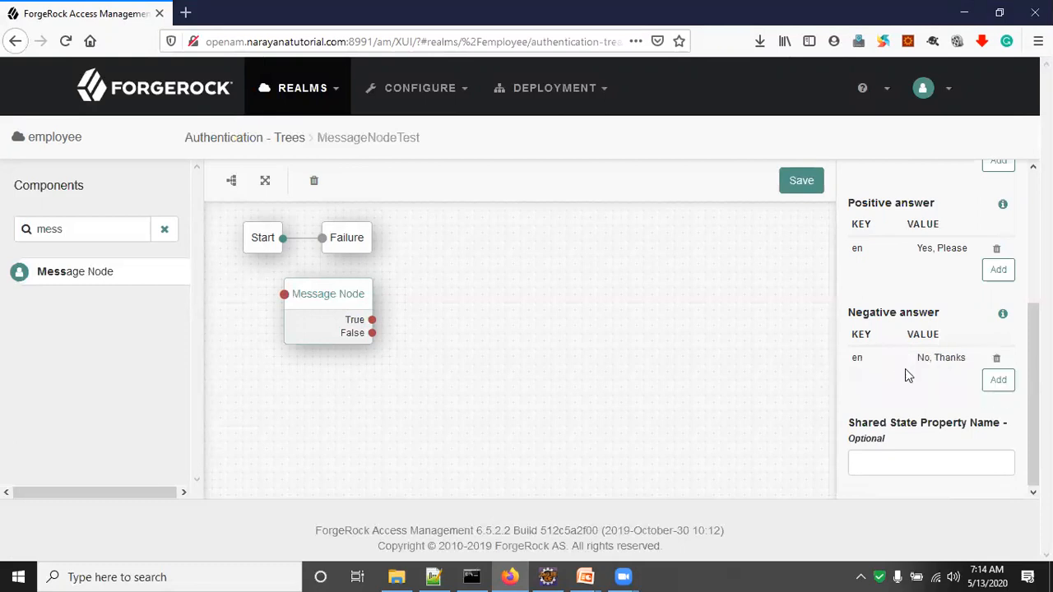
{"action": "left_click", "coordinate": [800, 183]}
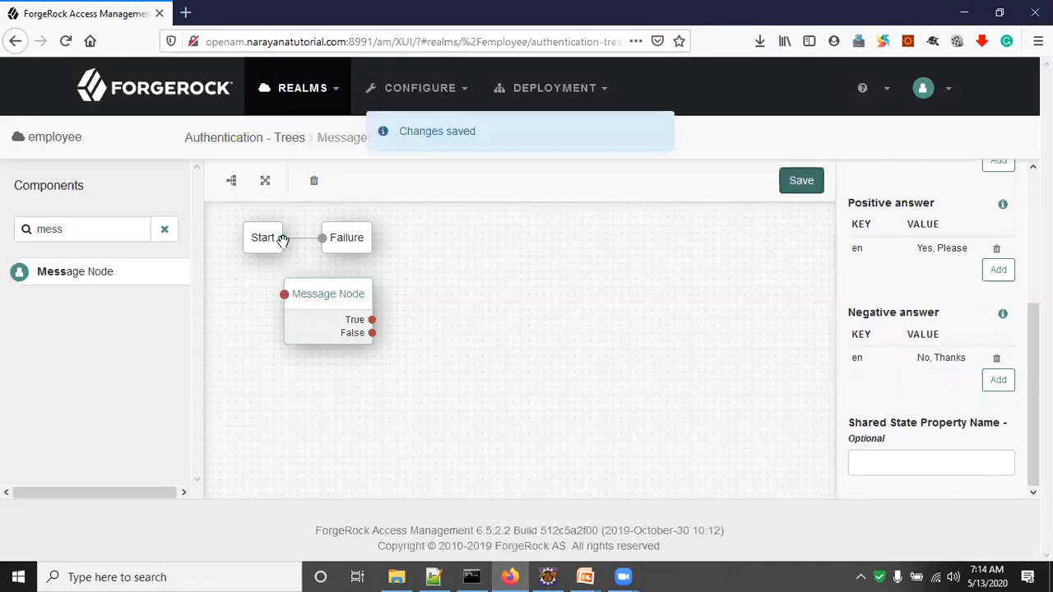
Step: Connect Start to Message Node and move Failure further right
{"action": "left_click_drag", "start_coordinate": [273, 296], "coordinate": [284, 295]}
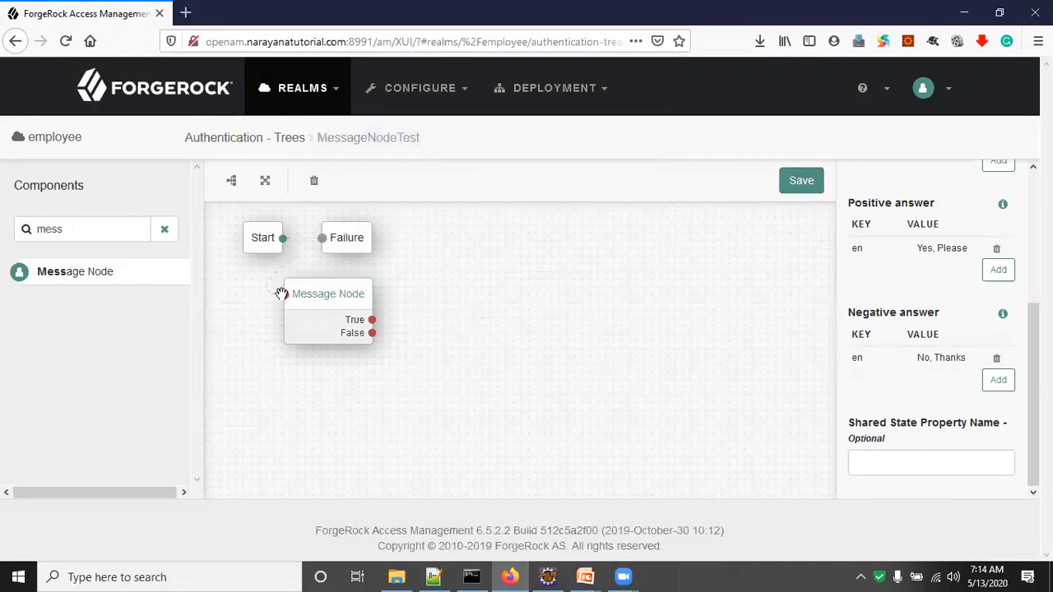
{"action": "left_click_drag", "start_coordinate": [348, 237], "coordinate": [566, 254]}
{"action": "left_click", "coordinate": [348, 306]}
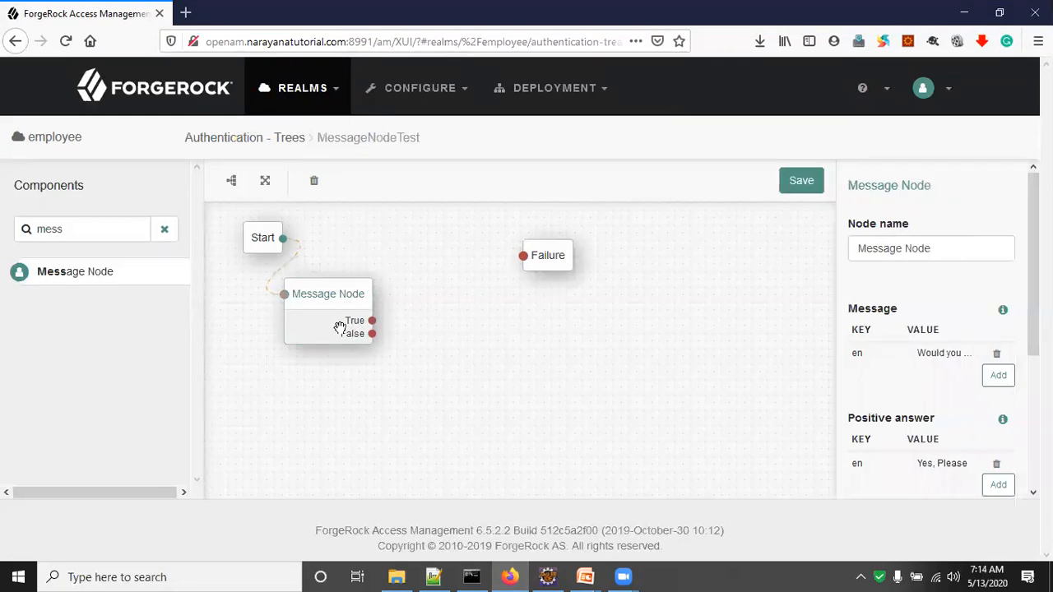
{"action": "scroll", "coordinate": [870, 434], "scroll_direction": "down", "scroll_amount": 2}
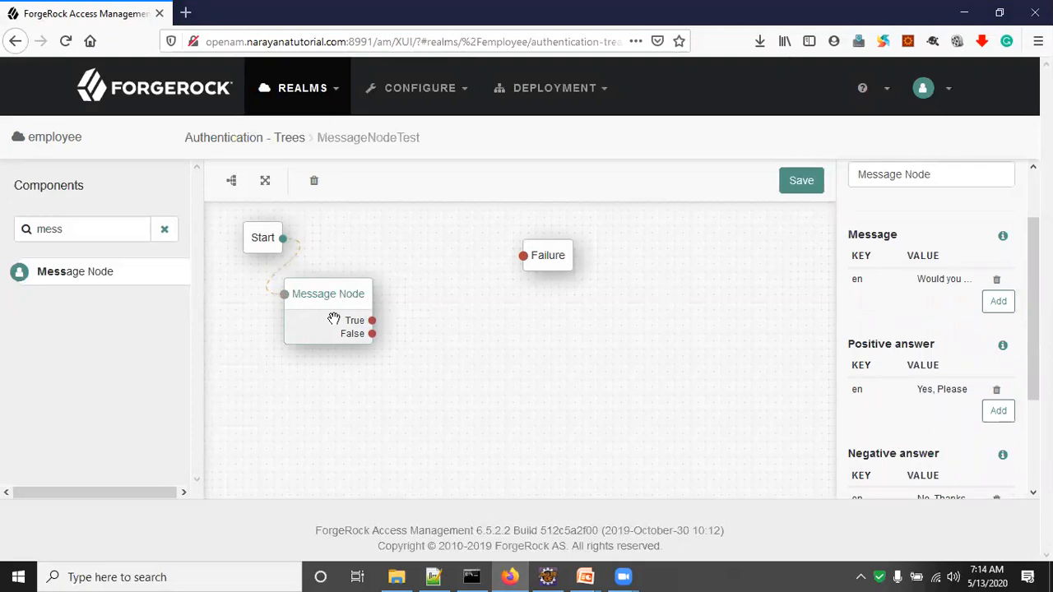
Step: Add a Username Collector on Message Node's True outcome
{"action": "left_click_drag", "start_coordinate": [124, 228], "coordinate": [8, 217]}
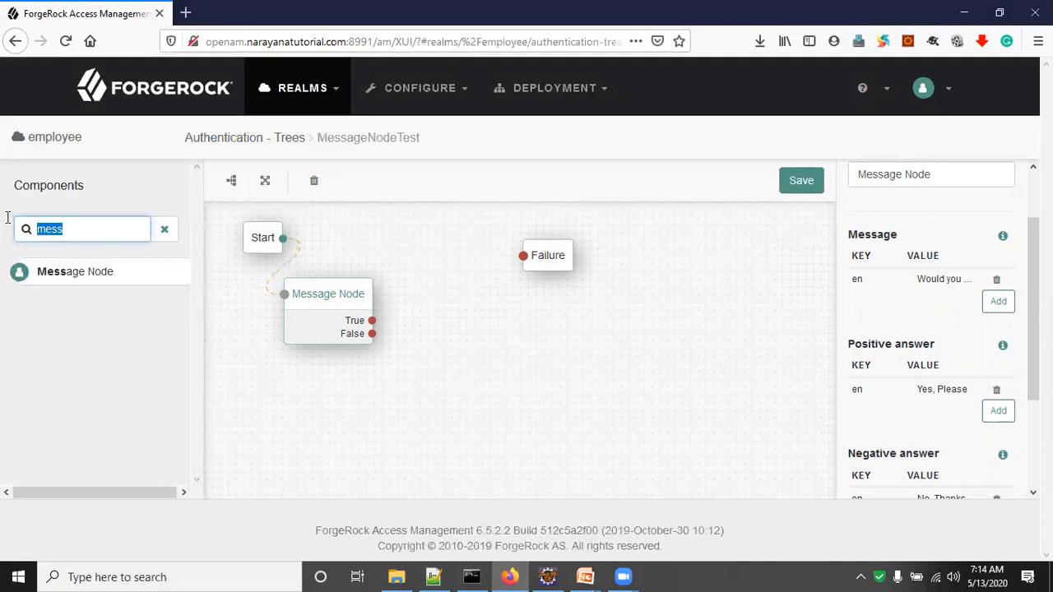
{"action": "type", "text": "user"}
{"action": "left_click_drag", "start_coordinate": [76, 312], "coordinate": [496, 318]}
{"action": "left_click_drag", "start_coordinate": [372, 320], "coordinate": [445, 308]}
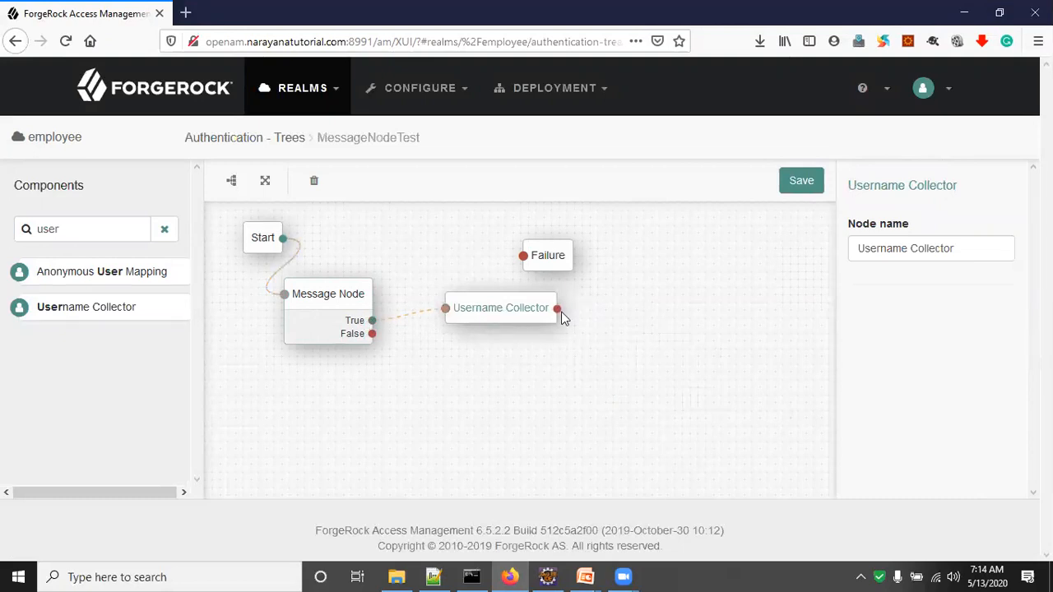
{"action": "left_click_drag", "start_coordinate": [522, 318], "coordinate": [469, 279]}
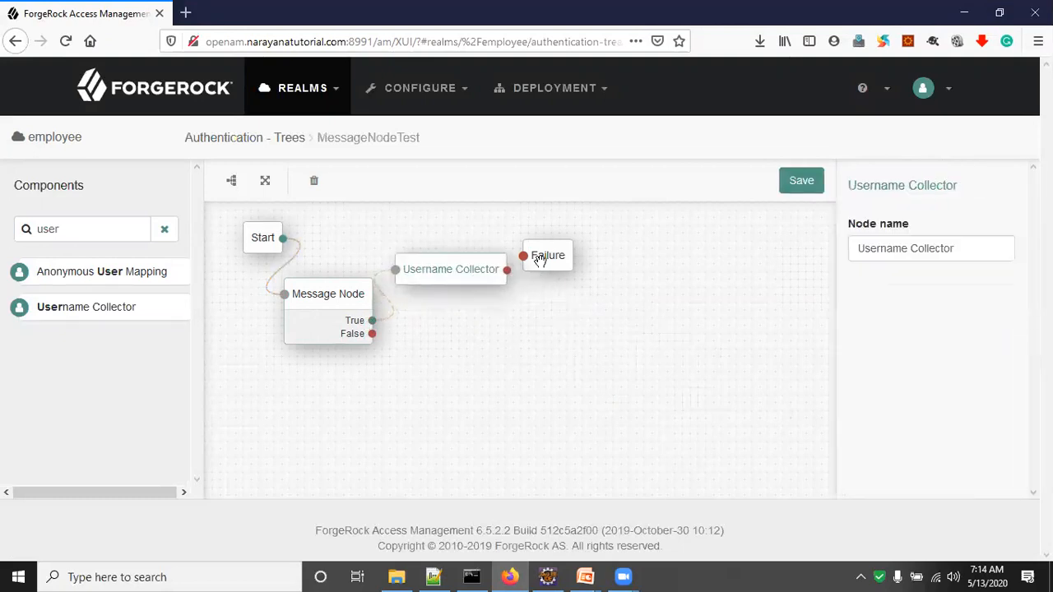
{"action": "left_click_drag", "start_coordinate": [539, 259], "coordinate": [783, 252]}
Step: Add an HOTP Generator and an OTP Collector Decision after Username Collector, linked in sequence
{"action": "left_click_drag", "start_coordinate": [110, 229], "coordinate": [8, 228]}
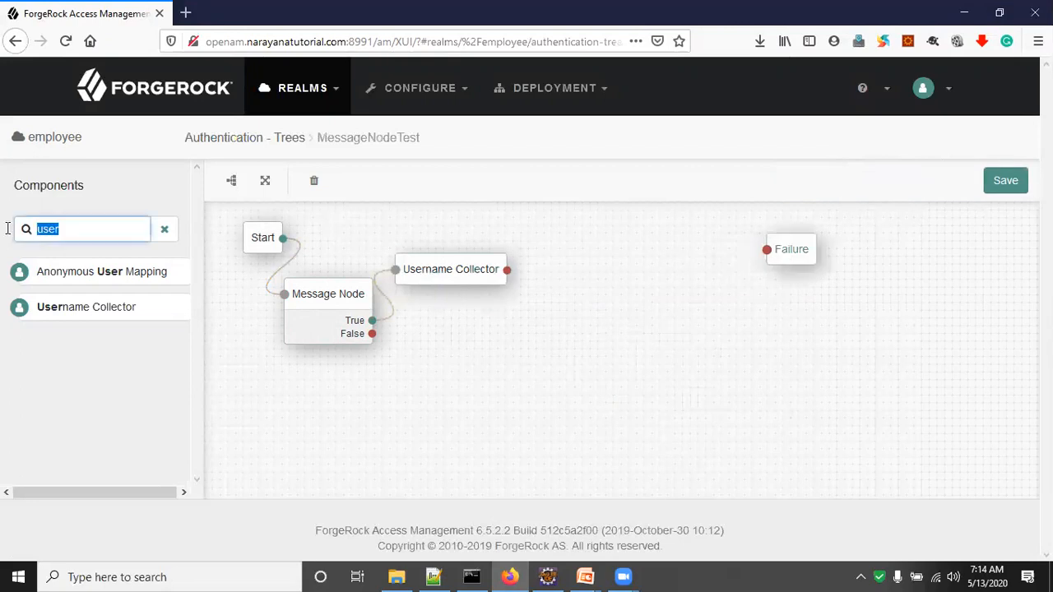
{"action": "type", "text": "hot"}
{"action": "left_click_drag", "start_coordinate": [87, 271], "coordinate": [599, 272]}
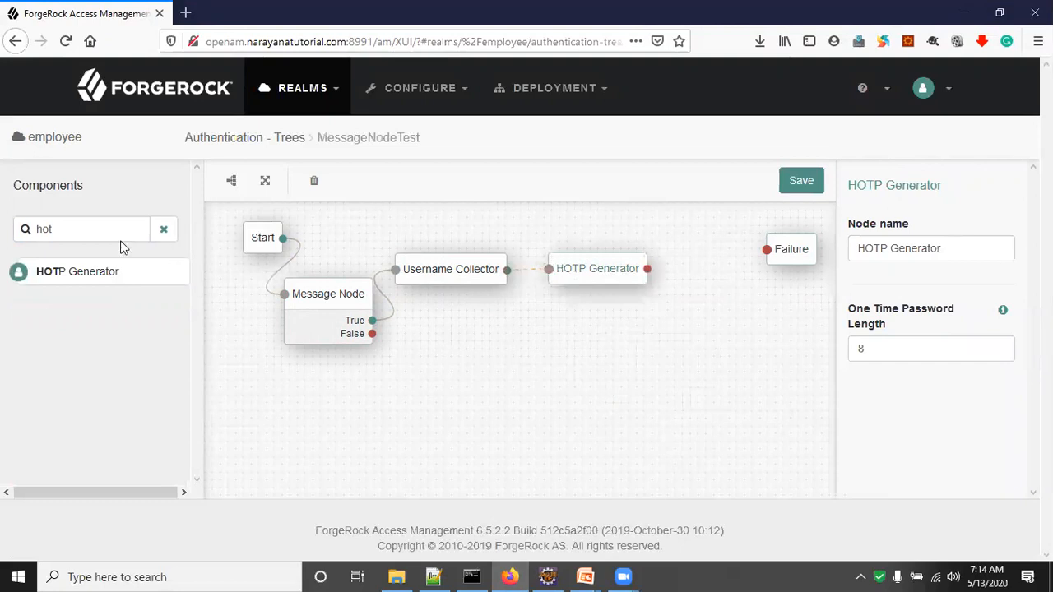
{"action": "double_click", "coordinate": [8, 214]}
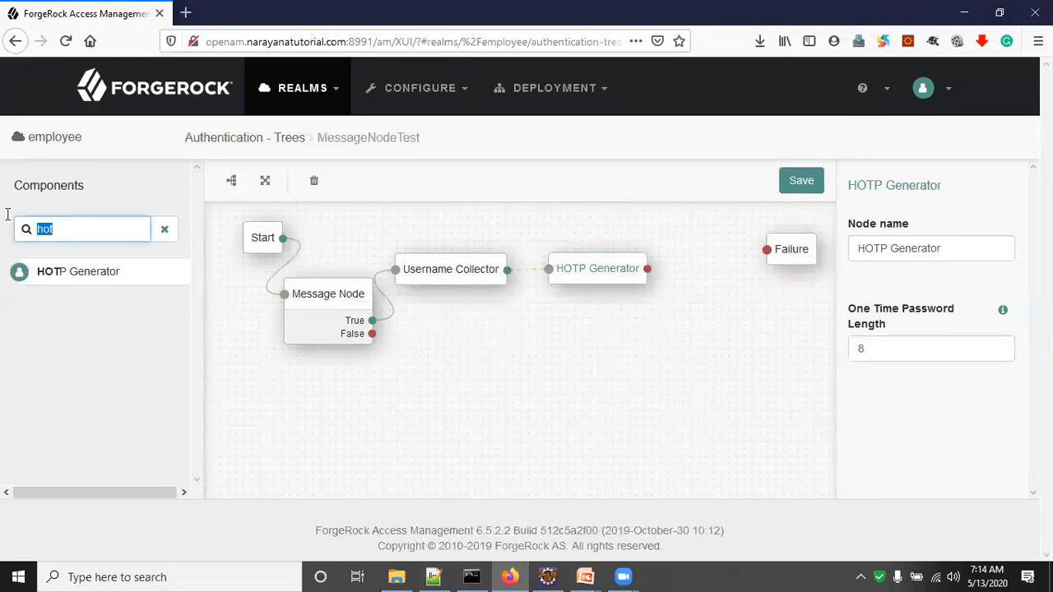
{"action": "type", "text": "ot"}
{"action": "left_click_drag", "start_coordinate": [107, 311], "coordinate": [690, 324]}
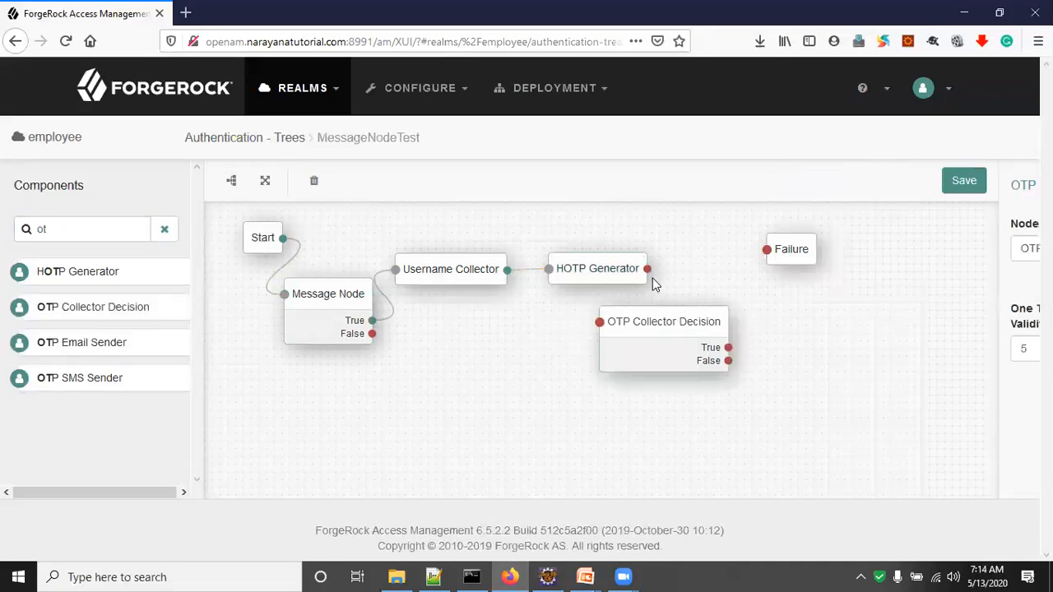
{"action": "left_click_drag", "start_coordinate": [648, 269], "coordinate": [595, 321]}
{"action": "left_click_drag", "start_coordinate": [657, 344], "coordinate": [623, 337]}
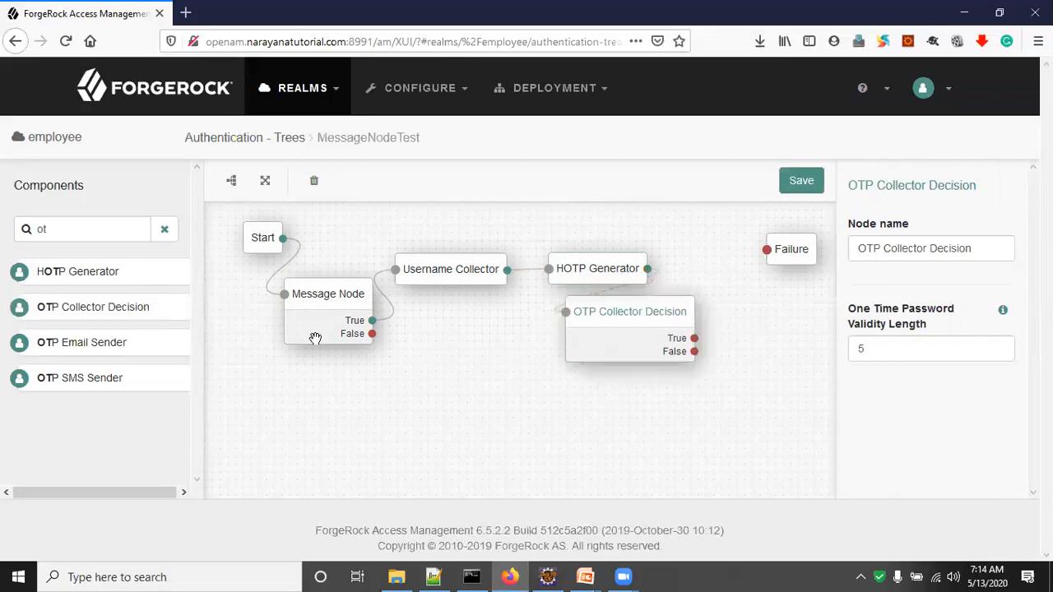
Step: Add a Success node on OTP Collector Decision's True outcome, with Failure moved below it
{"action": "left_click_drag", "start_coordinate": [70, 236], "coordinate": [8, 222]}
{"action": "type", "text": "suc"}
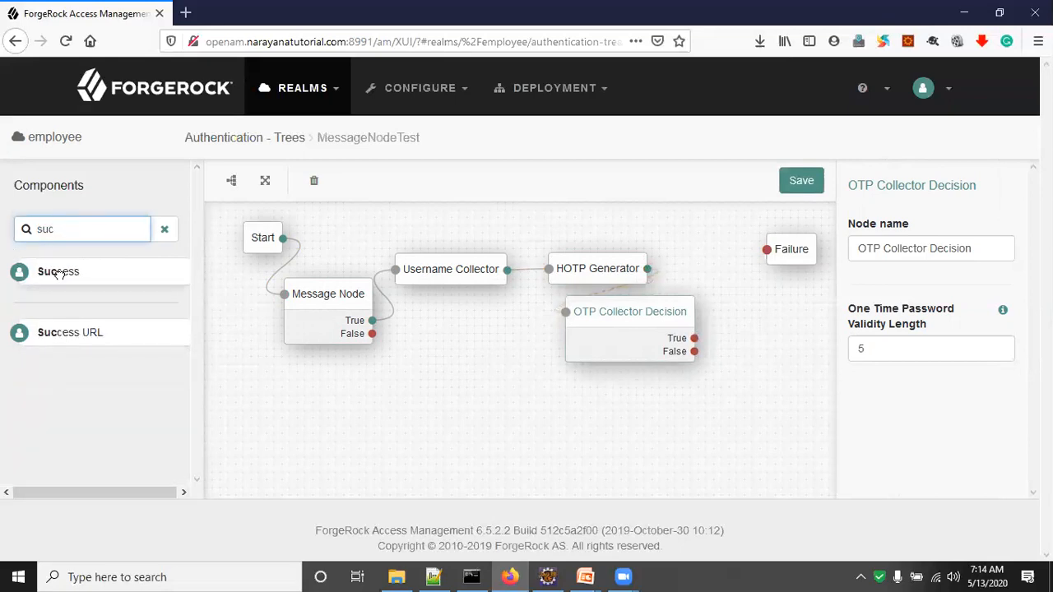
{"action": "left_click_drag", "start_coordinate": [57, 276], "coordinate": [765, 263]}
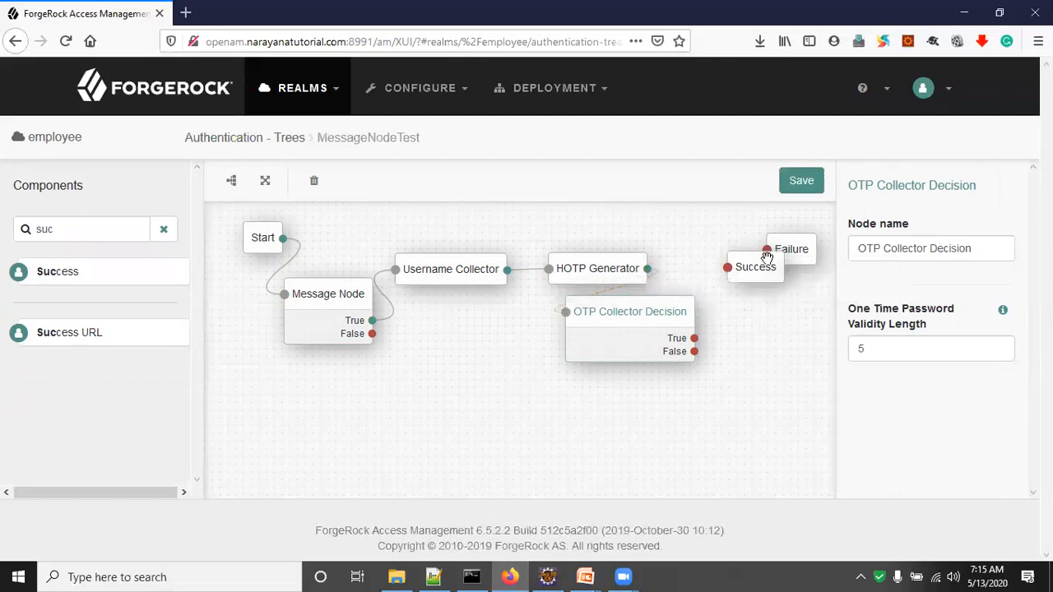
{"action": "left_click_drag", "start_coordinate": [695, 337], "coordinate": [727, 267]}
{"action": "left_click_drag", "start_coordinate": [808, 249], "coordinate": [755, 317]}
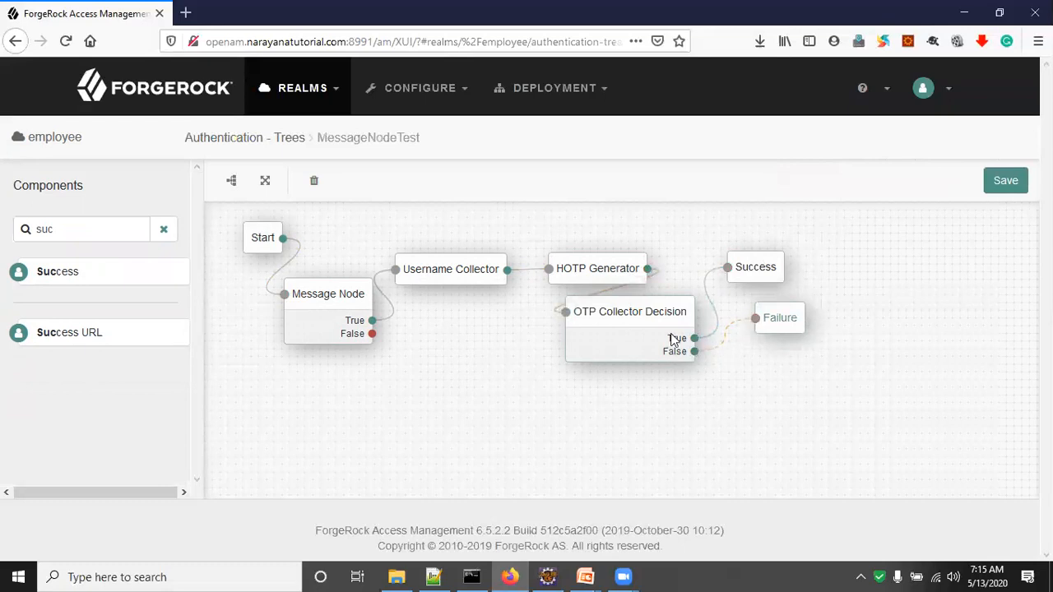
Step: Recheck Message Node's answers and filter Components for 'page'
{"action": "left_click", "coordinate": [333, 298]}
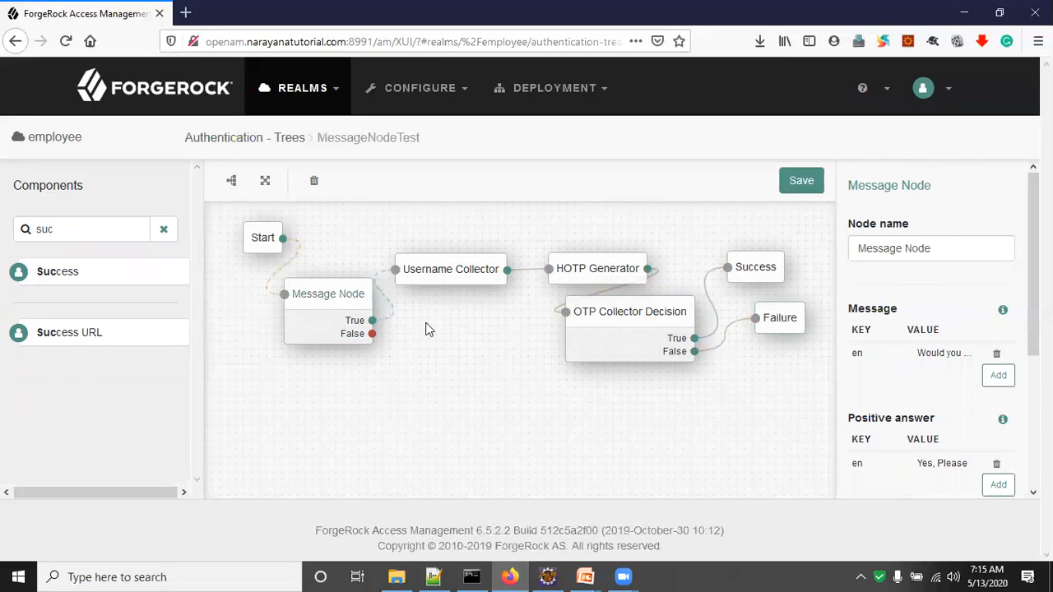
{"action": "scroll", "coordinate": [868, 415], "scroll_direction": "down", "scroll_amount": 3}
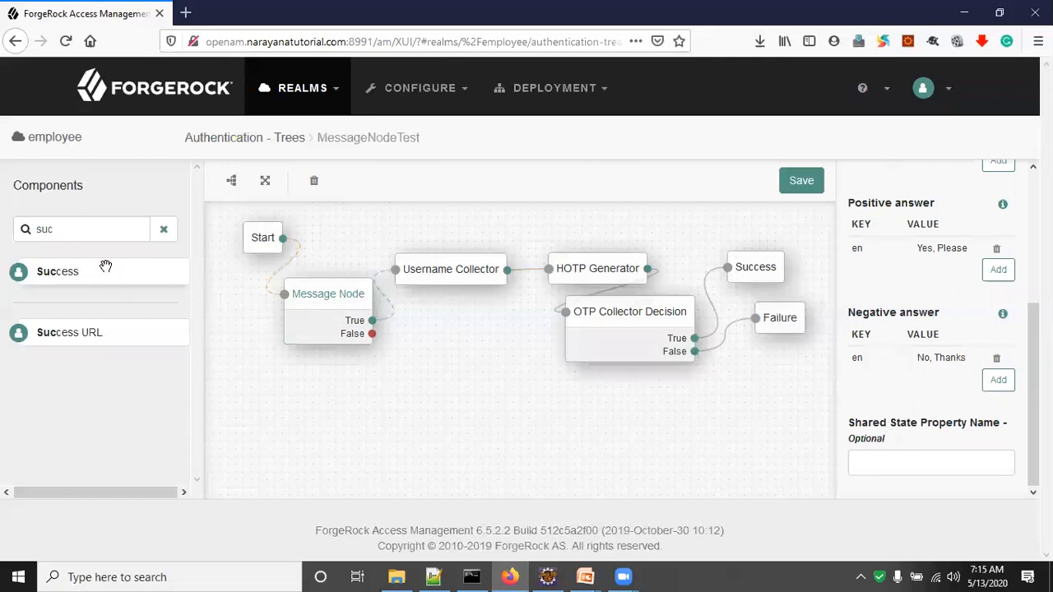
{"action": "left_click_drag", "start_coordinate": [58, 230], "coordinate": [8, 222]}
{"action": "type", "text": "page"}
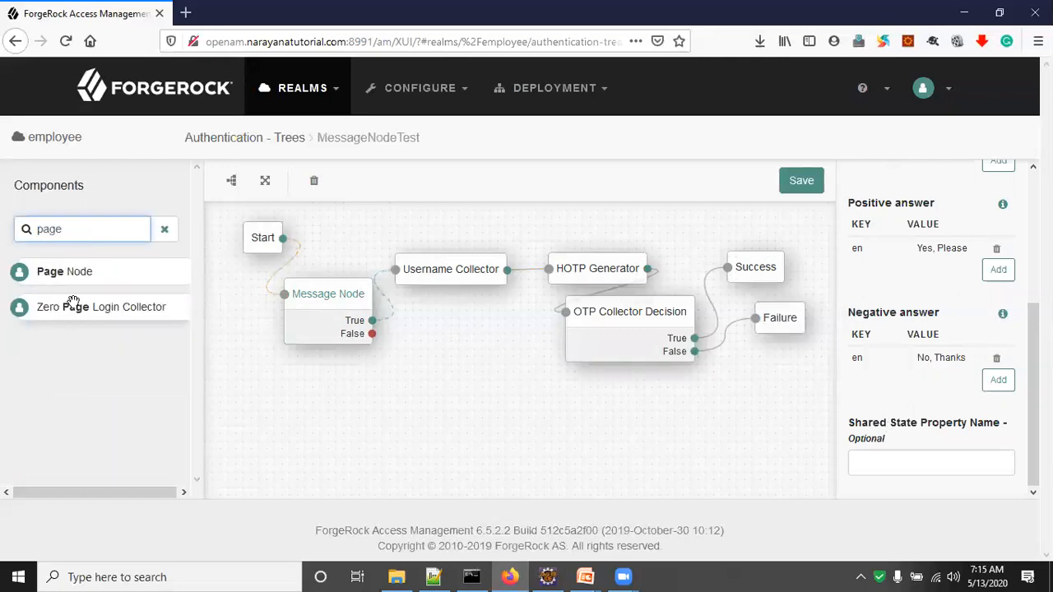
Step: Add a Page Node holding Username and Password Collectors, fed by Message Node's False outcome
{"action": "left_click_drag", "start_coordinate": [74, 273], "coordinate": [433, 414]}
{"action": "left_click_drag", "start_coordinate": [95, 238], "coordinate": [8, 239]}
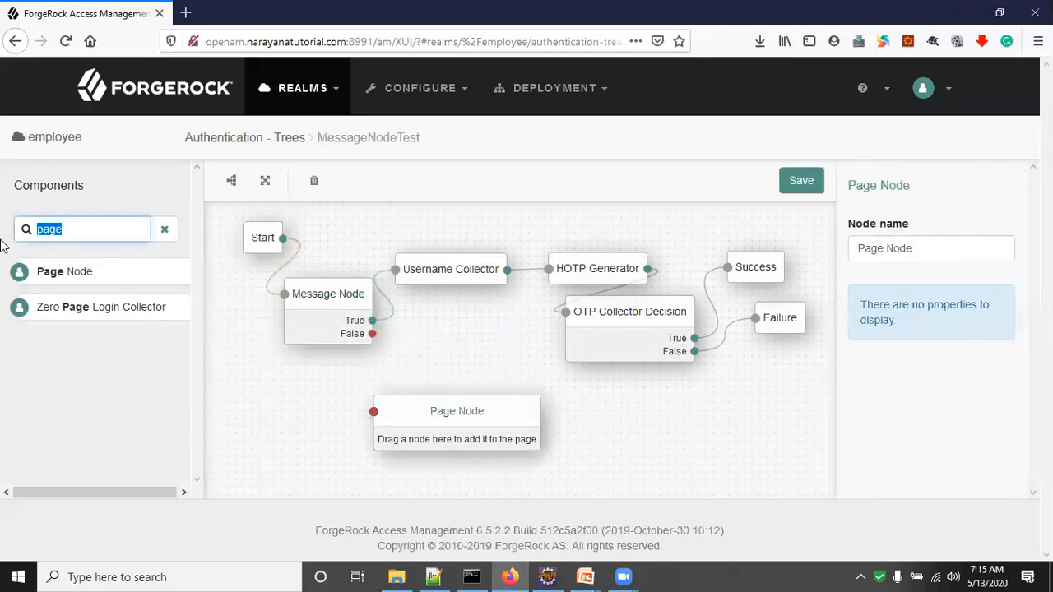
{"action": "type", "text": "user"}
{"action": "left_click_drag", "start_coordinate": [79, 307], "coordinate": [458, 446]}
{"action": "left_click_drag", "start_coordinate": [118, 235], "coordinate": [7, 221]}
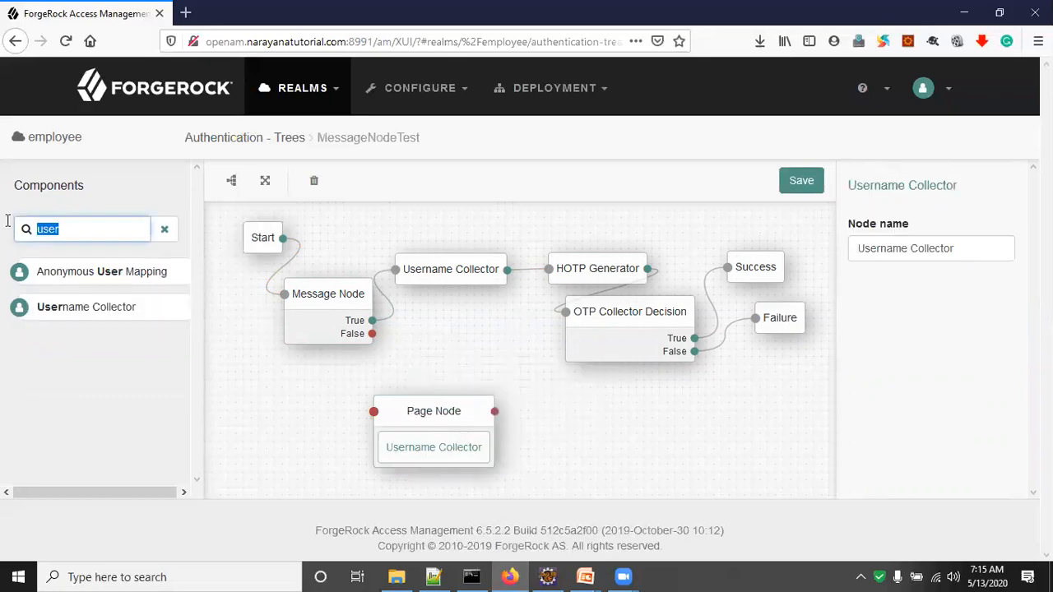
{"action": "type", "text": "pas"}
{"action": "left_click_drag", "start_coordinate": [77, 308], "coordinate": [402, 425]}
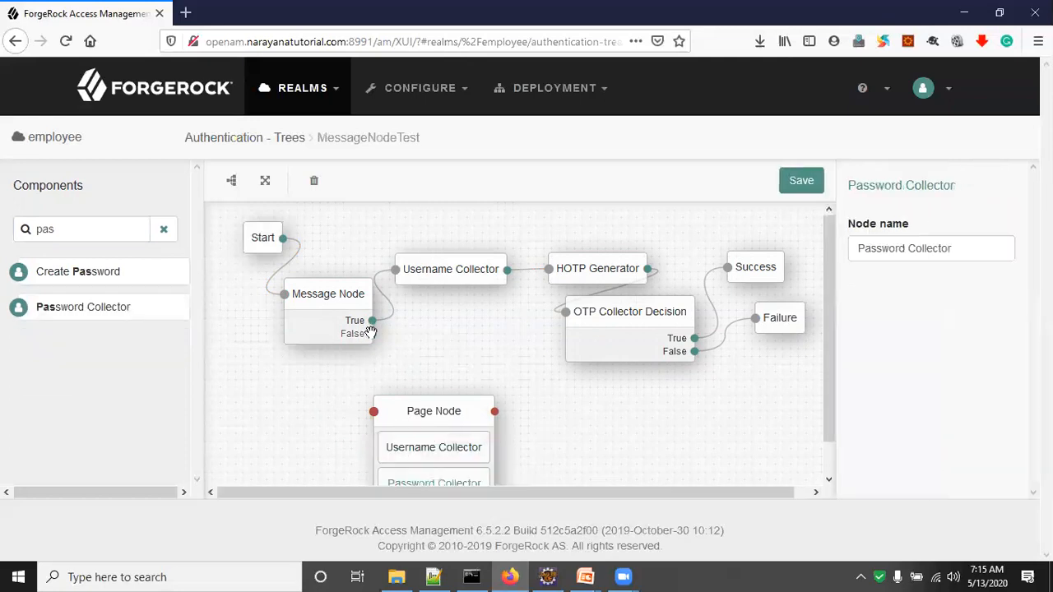
{"action": "left_click_drag", "start_coordinate": [370, 334], "coordinate": [420, 386]}
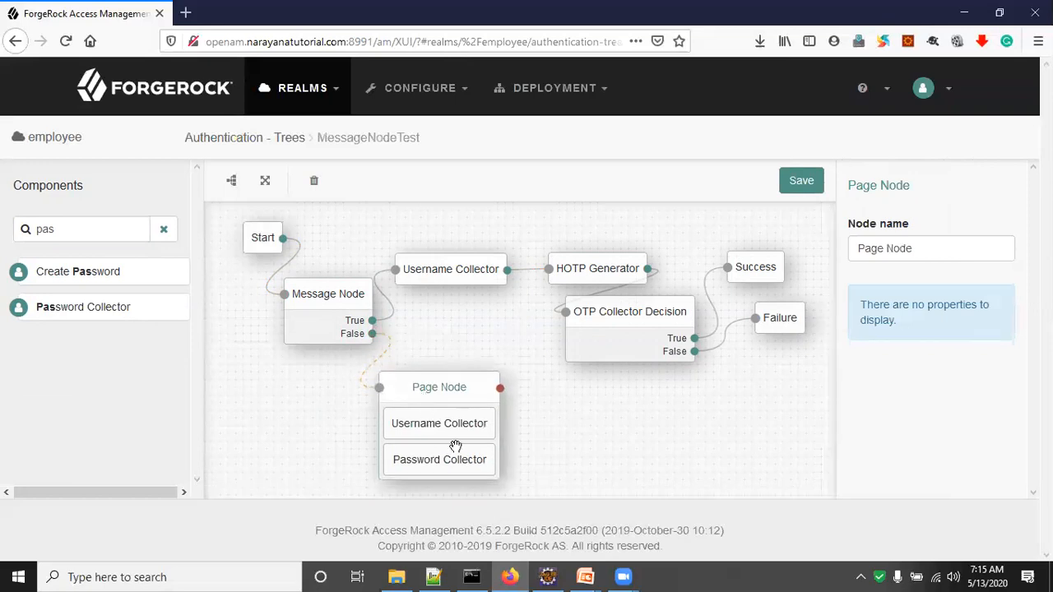
Step: Add a Data Store Decision after the Page Node, True to Success and False to Failure
{"action": "double_click", "coordinate": [104, 220]}
{"action": "type", "text": "data"}
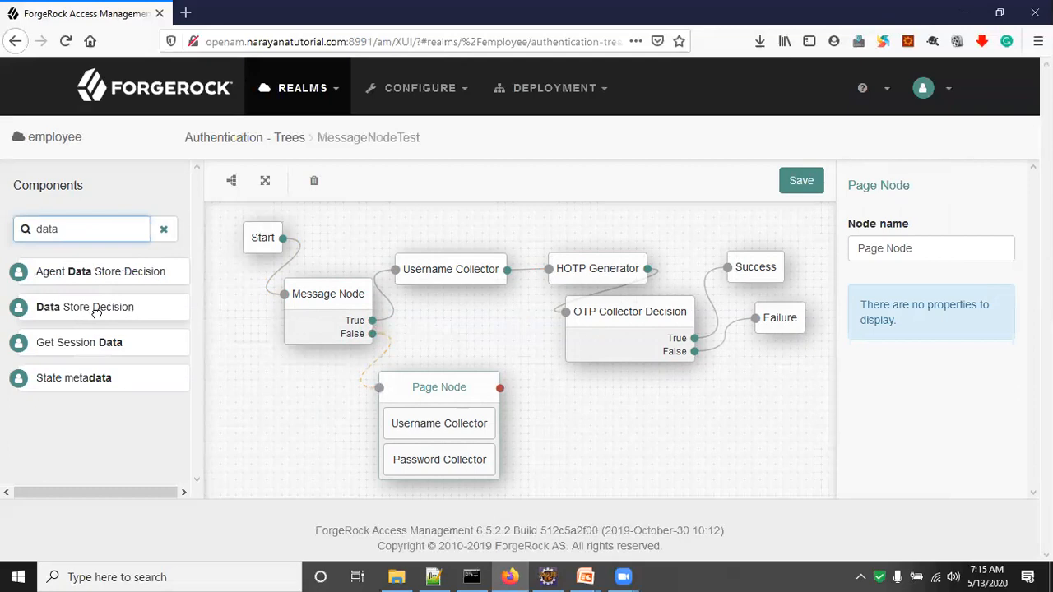
{"action": "left_click_drag", "start_coordinate": [96, 313], "coordinate": [538, 402]}
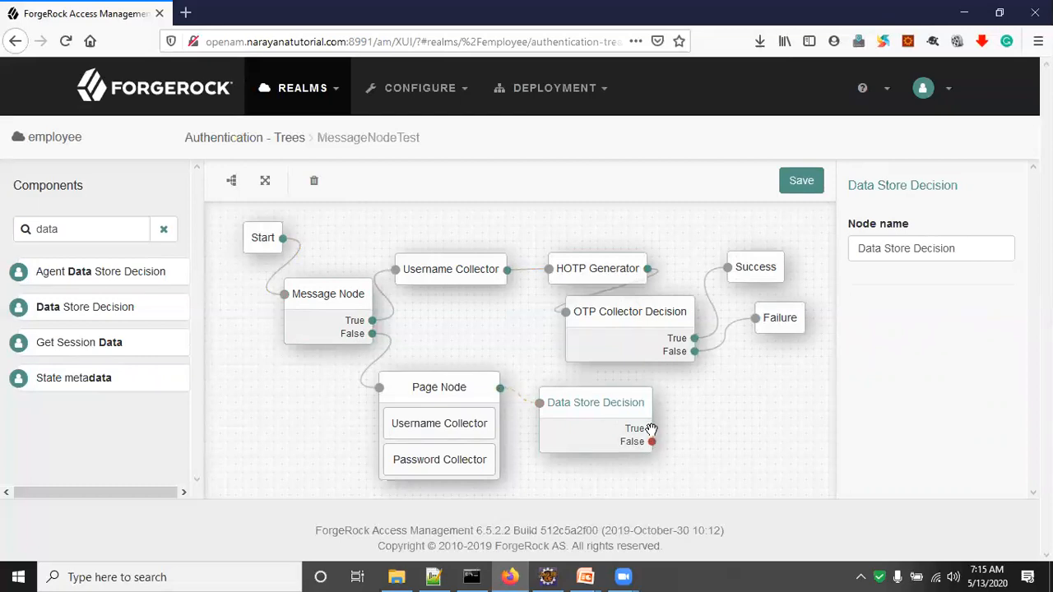
{"action": "left_click_drag", "start_coordinate": [750, 420], "coordinate": [728, 270]}
{"action": "left_click_drag", "start_coordinate": [651, 441], "coordinate": [755, 318]}
Step: Review the settings of each node in the MessageNodeTest tree
{"action": "left_click", "coordinate": [328, 294]}
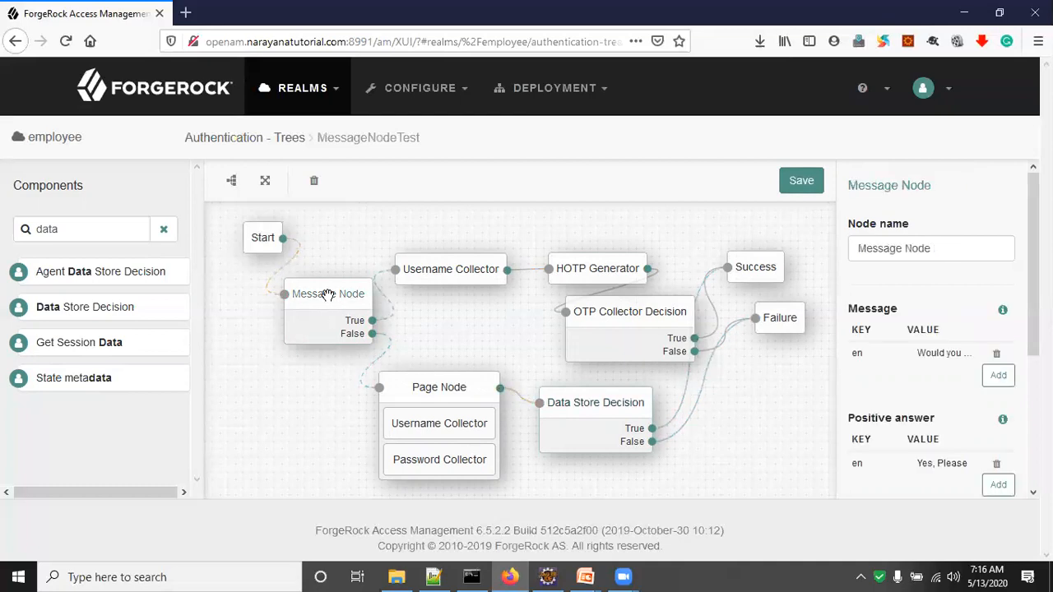
{"action": "left_click", "coordinate": [470, 269]}
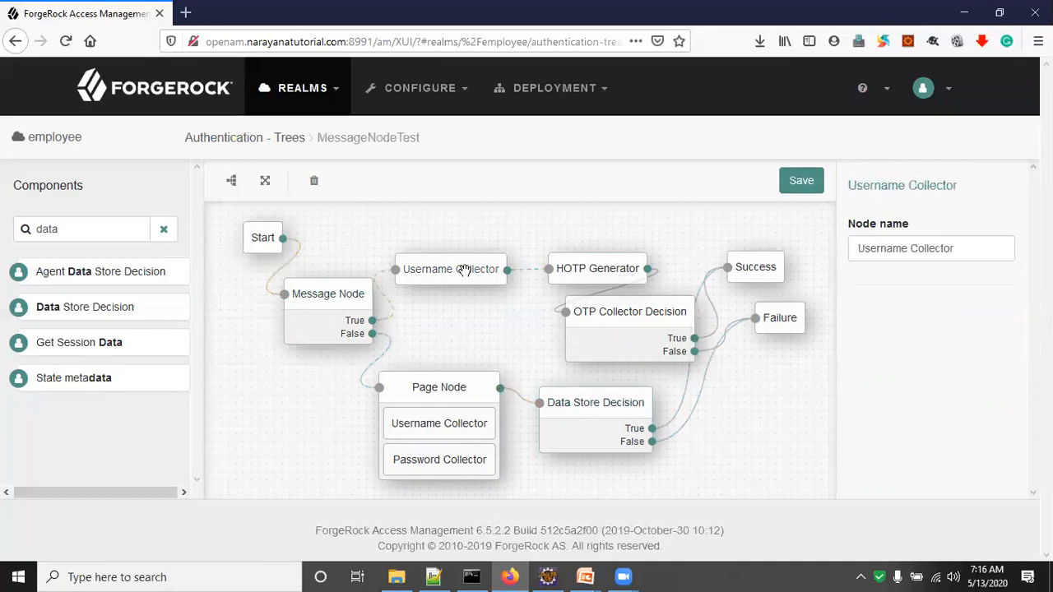
{"action": "left_click", "coordinate": [613, 269]}
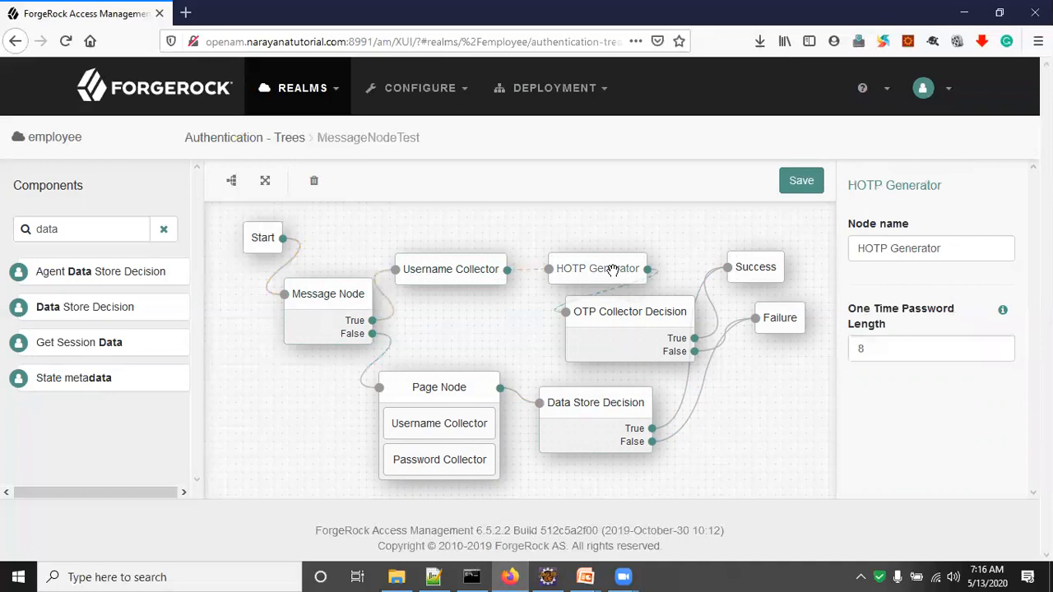
{"action": "left_click", "coordinate": [618, 317]}
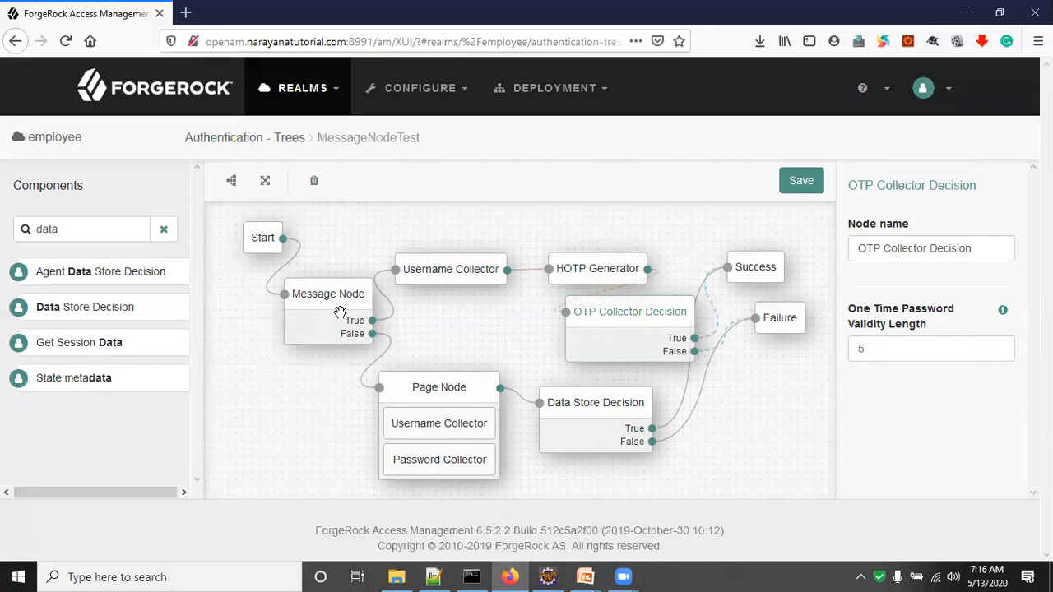
{"action": "left_click", "coordinate": [438, 388]}
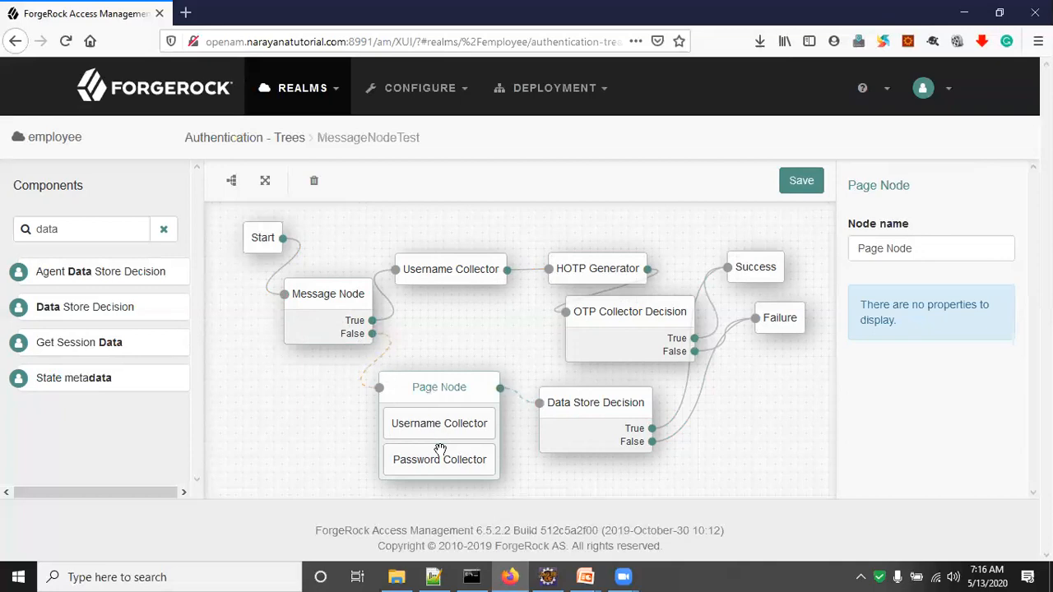
{"action": "left_click", "coordinate": [597, 415]}
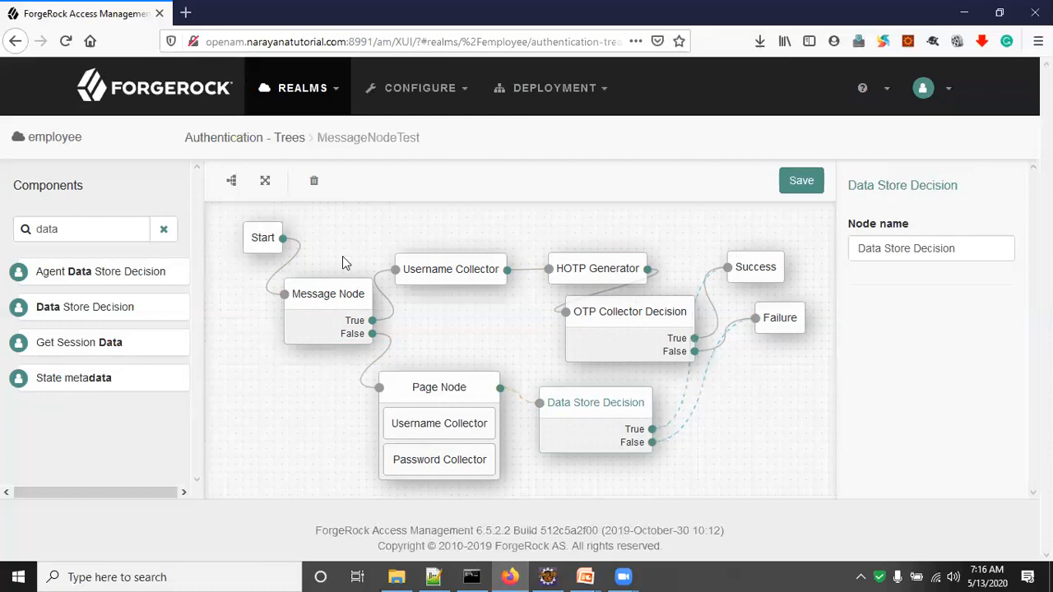
Step: Save the MessageNodeTest tree and dismiss the browser menu
{"action": "left_click", "coordinate": [803, 188]}
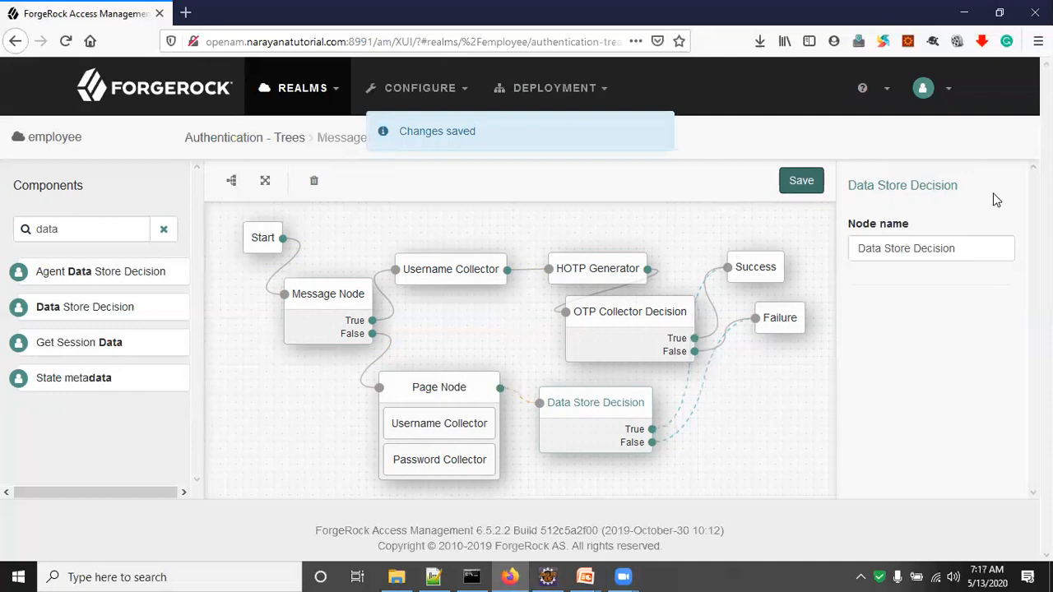
{"action": "left_click", "coordinate": [1037, 40]}
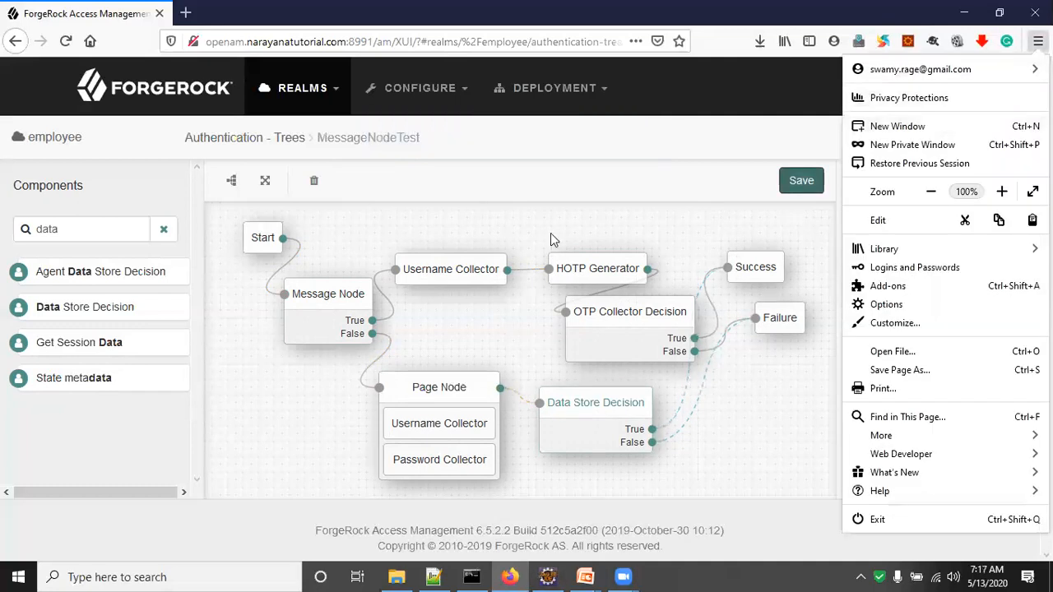
{"action": "left_click", "coordinate": [497, 213]}
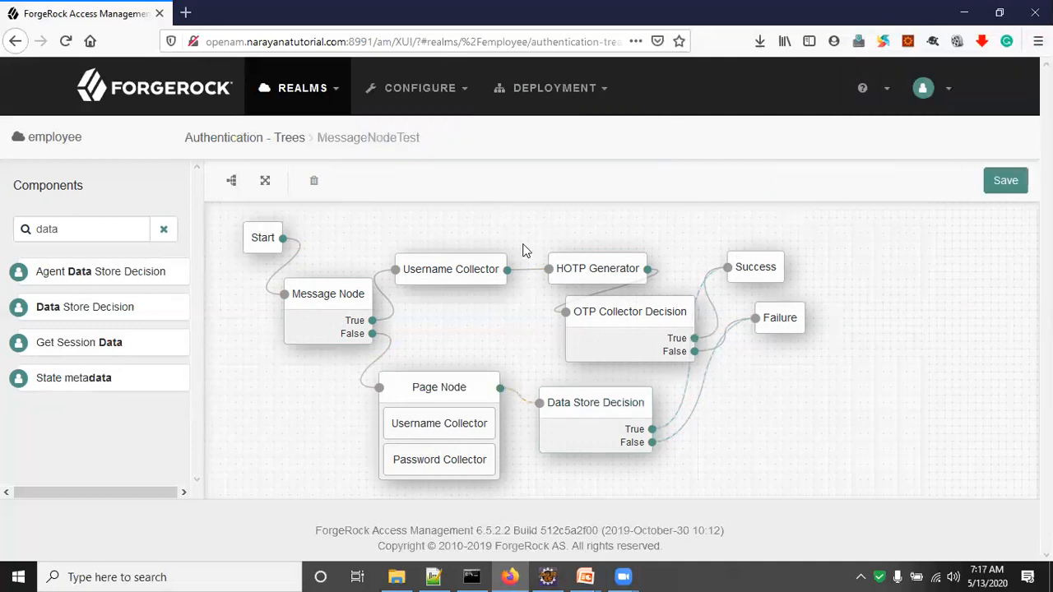
{"action": "left_click", "coordinate": [608, 273]}
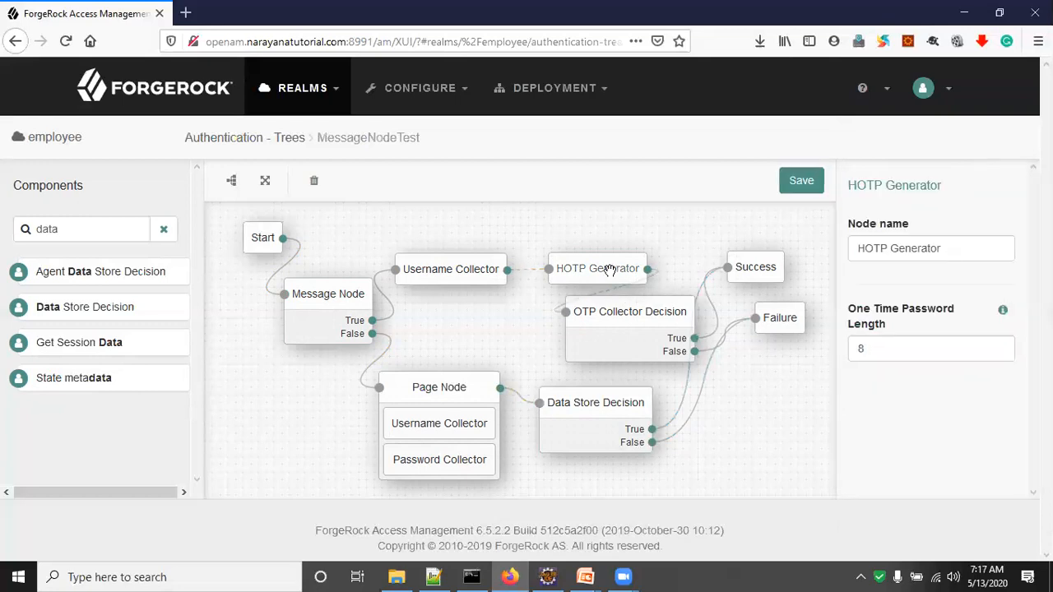
Step: Insert an OTP Email Sender between HOTP Generator and OTP Collector Decision, then open a new tab
{"action": "left_click", "coordinate": [609, 328]}
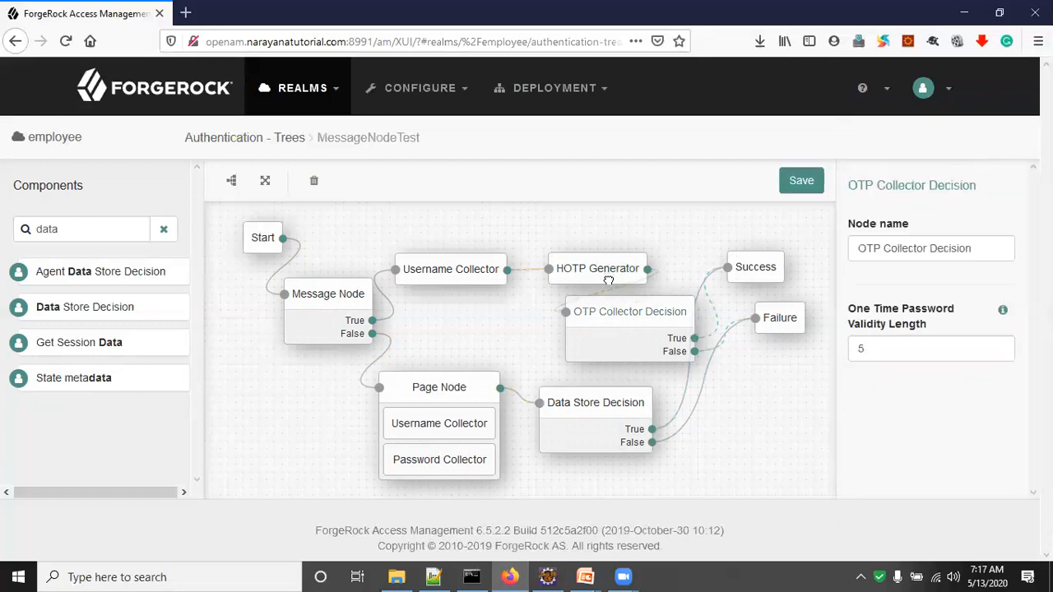
{"action": "left_click_drag", "start_coordinate": [609, 275], "coordinate": [583, 241]}
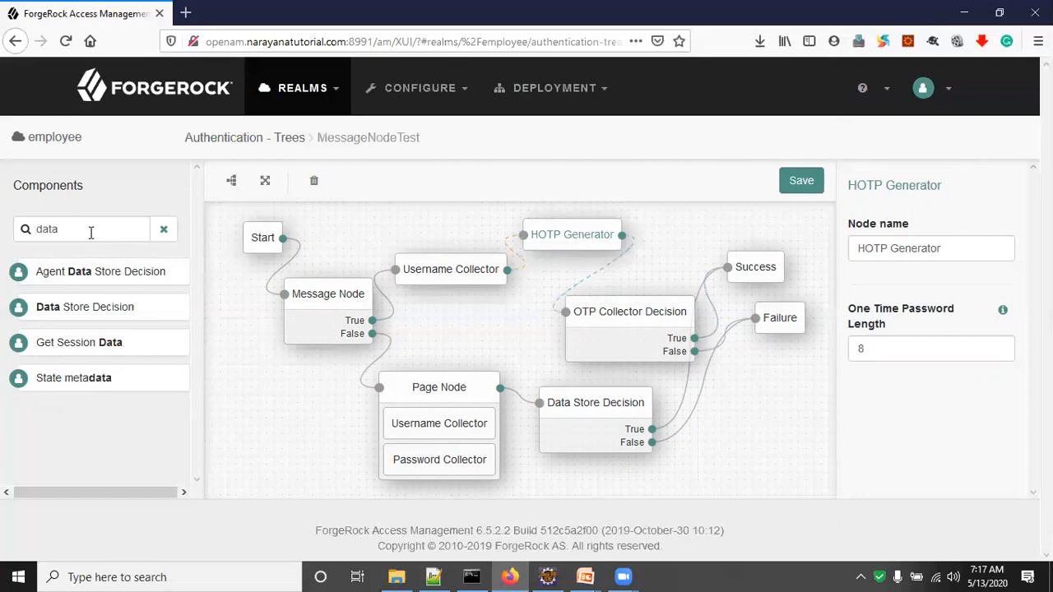
{"action": "left_click_drag", "start_coordinate": [89, 229], "coordinate": [7, 229]}
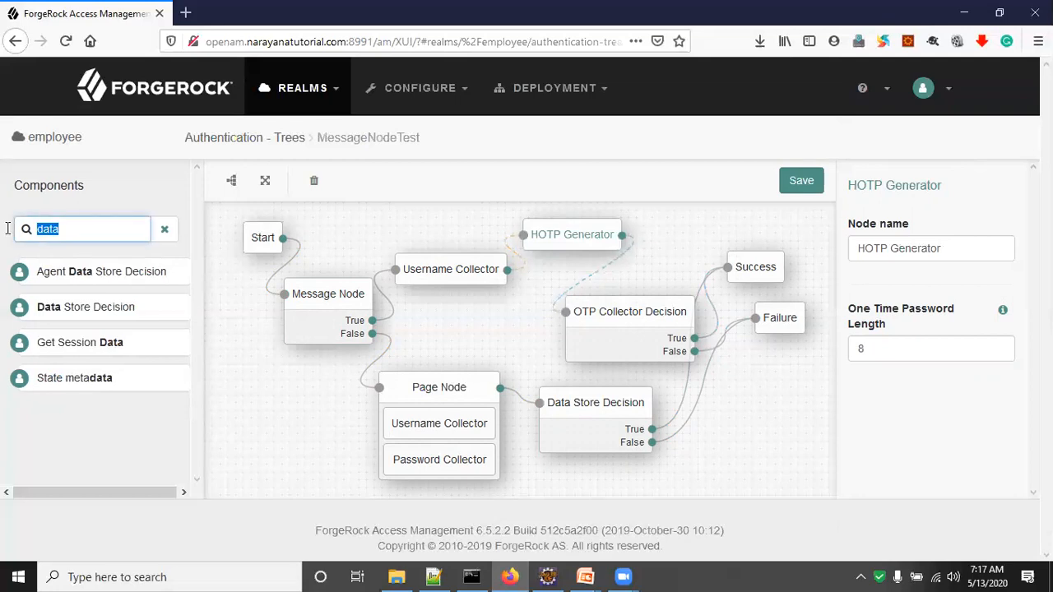
{"action": "type", "text": "ot"}
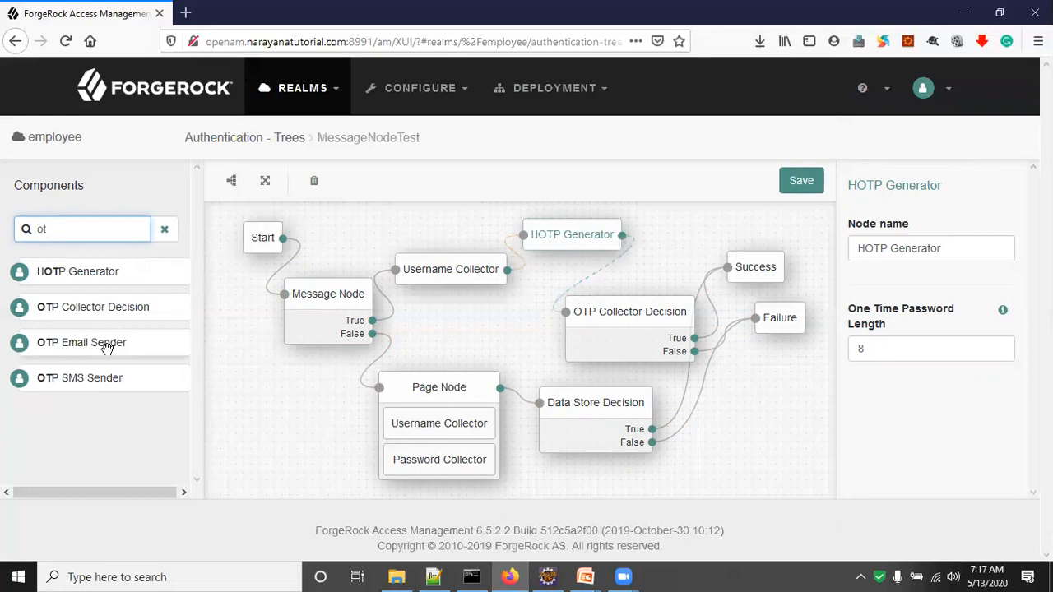
{"action": "left_click_drag", "start_coordinate": [104, 340], "coordinate": [649, 236]}
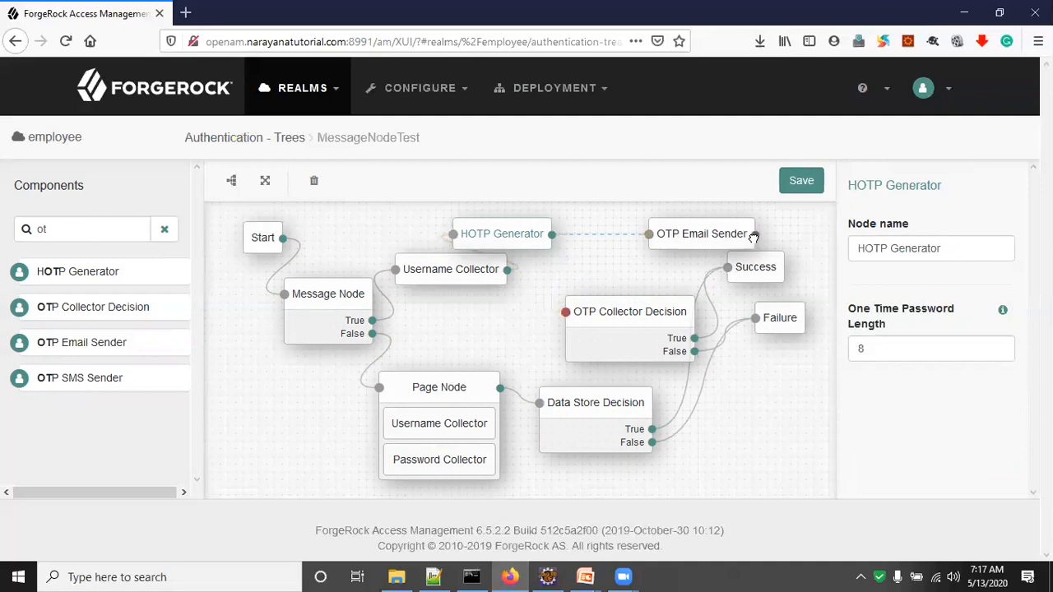
{"action": "left_click_drag", "start_coordinate": [551, 310], "coordinate": [562, 311]}
{"action": "left_click_drag", "start_coordinate": [671, 240], "coordinate": [639, 241]}
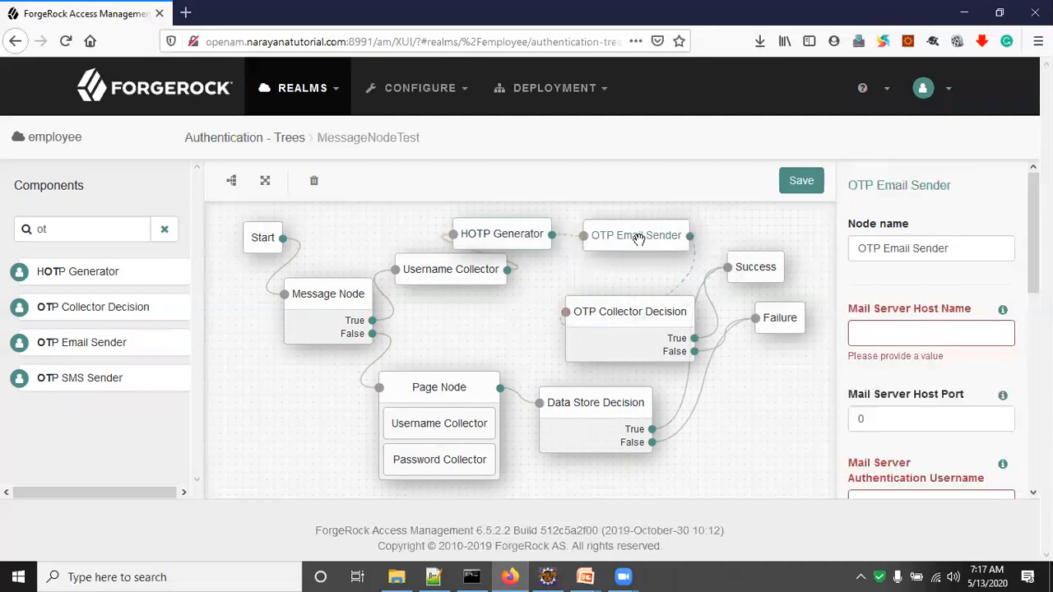
{"action": "left_click", "coordinate": [878, 335]}
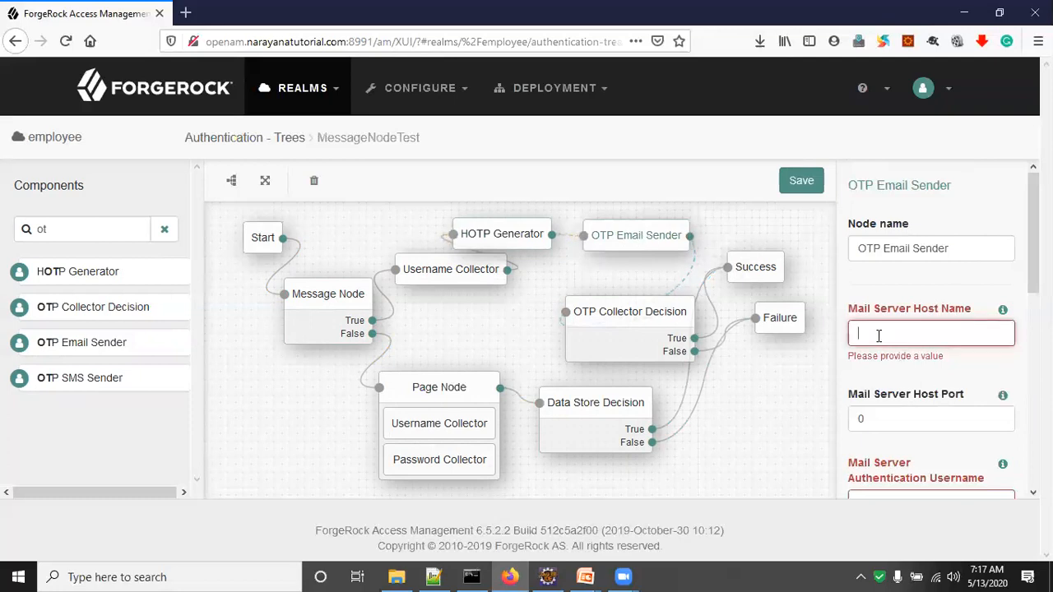
{"action": "left_click", "coordinate": [185, 13]}
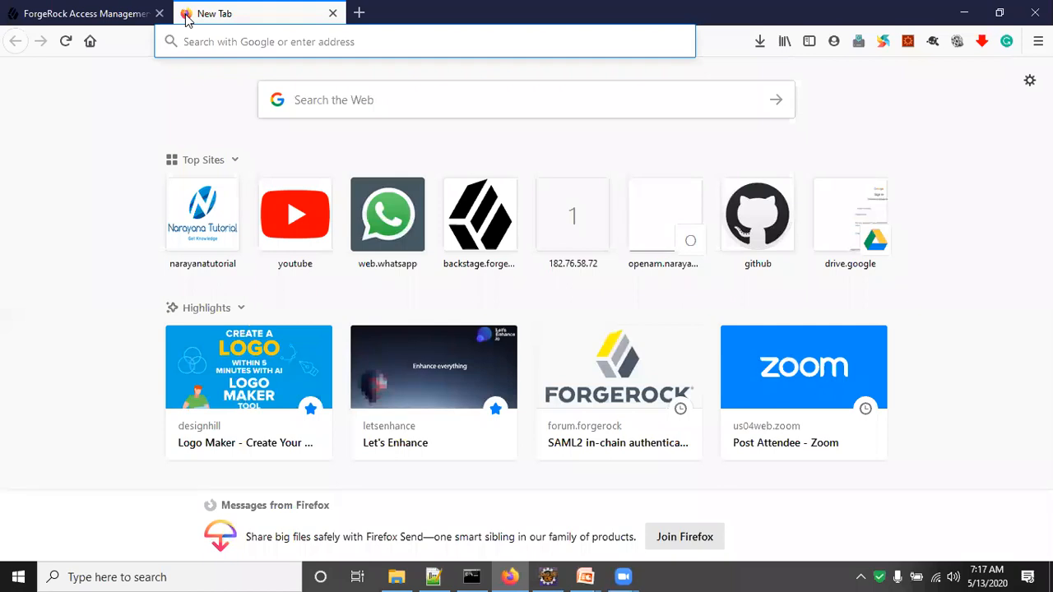
Step: Go to mailtrap.io, open the Demo inbox, and select the SMTP host smtp.mailtrap.io
{"action": "type", "text": "mailt"}
{"action": "key", "text": "Return"}
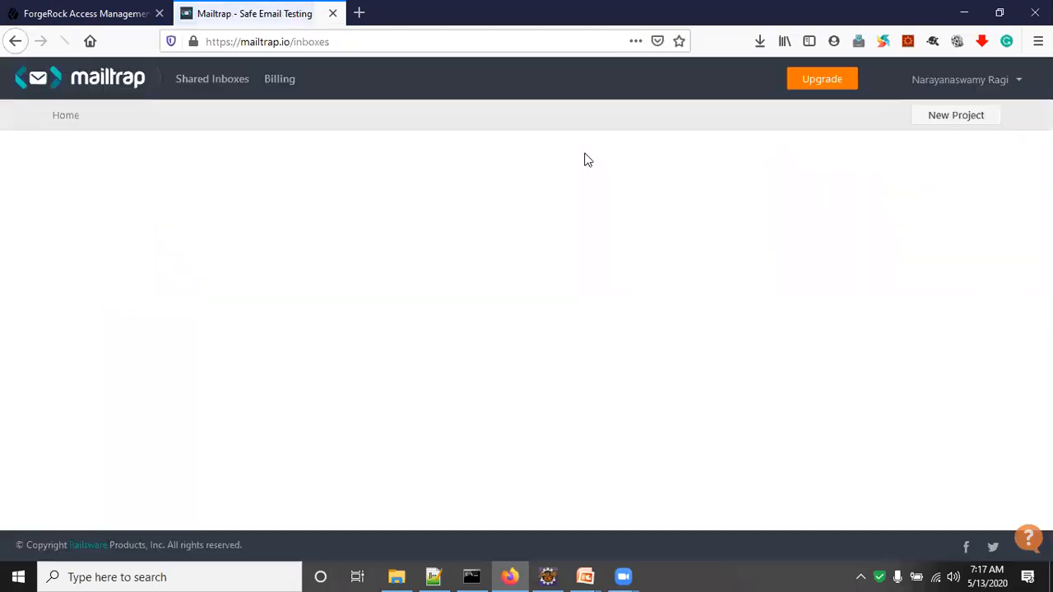
{"action": "left_click", "coordinate": [103, 233]}
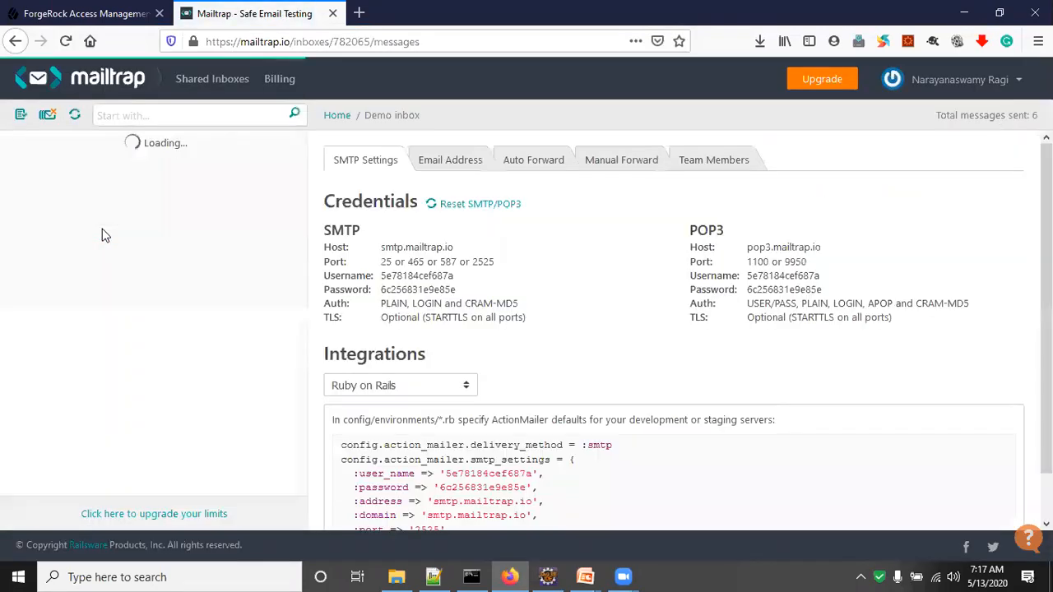
{"action": "left_click_drag", "start_coordinate": [460, 260], "coordinate": [377, 257]}
{"action": "key", "text": "ctrl+c"}
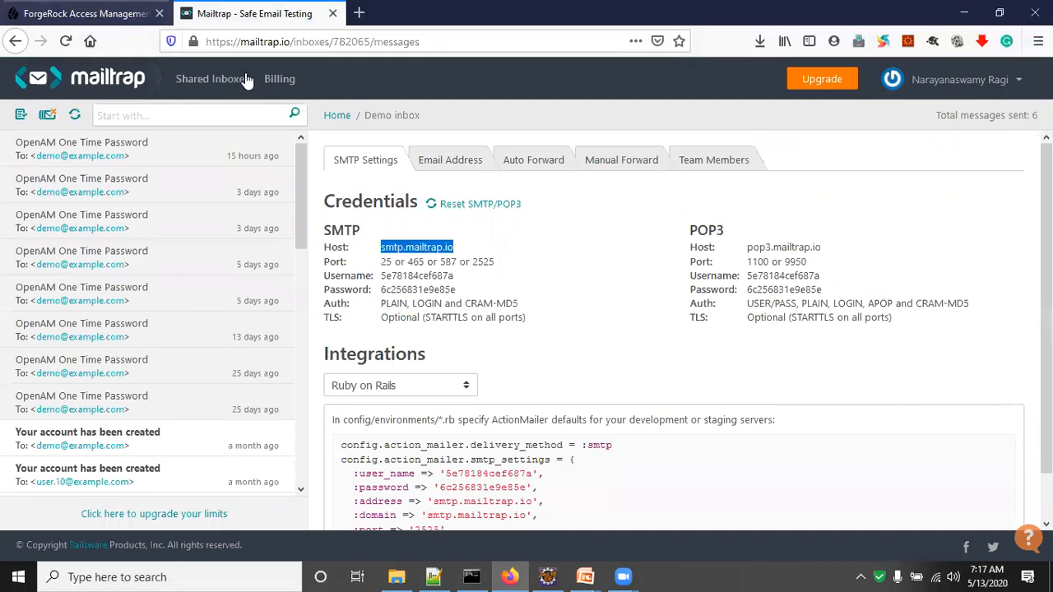
Step: Set the OTP Email Sender's mail server host to smtp.mailtrap.io and port to 465
{"action": "left_click", "coordinate": [104, 13]}
{"action": "left_click", "coordinate": [904, 333]}
{"action": "key", "text": "ctrl+v"}
{"action": "key", "text": "Tab"}
{"action": "type", "text": "465"}
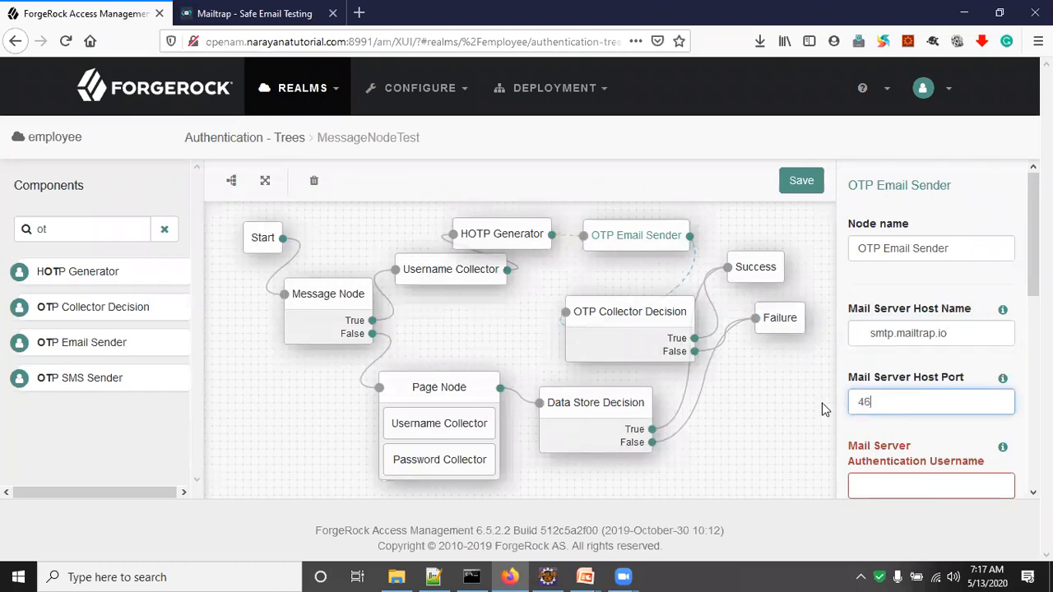
Step: Copy the Mailtrap SMTP username into the mail server username field
{"action": "left_click", "coordinate": [246, 14]}
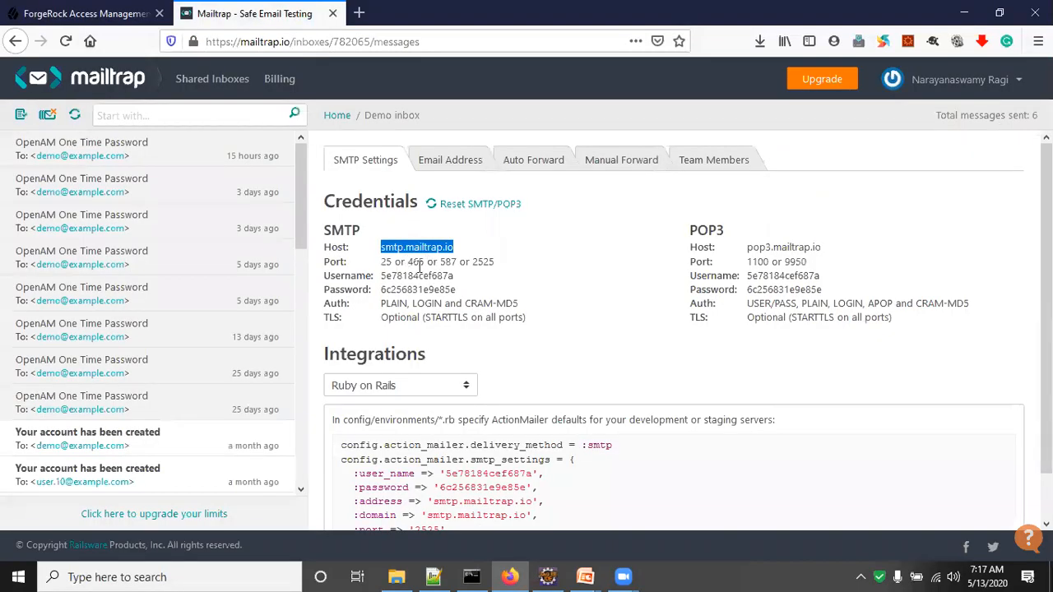
{"action": "left_click", "coordinate": [420, 265]}
{"action": "double_click", "coordinate": [415, 262]}
{"action": "double_click", "coordinate": [416, 276]}
{"action": "key", "text": "ctrl+c"}
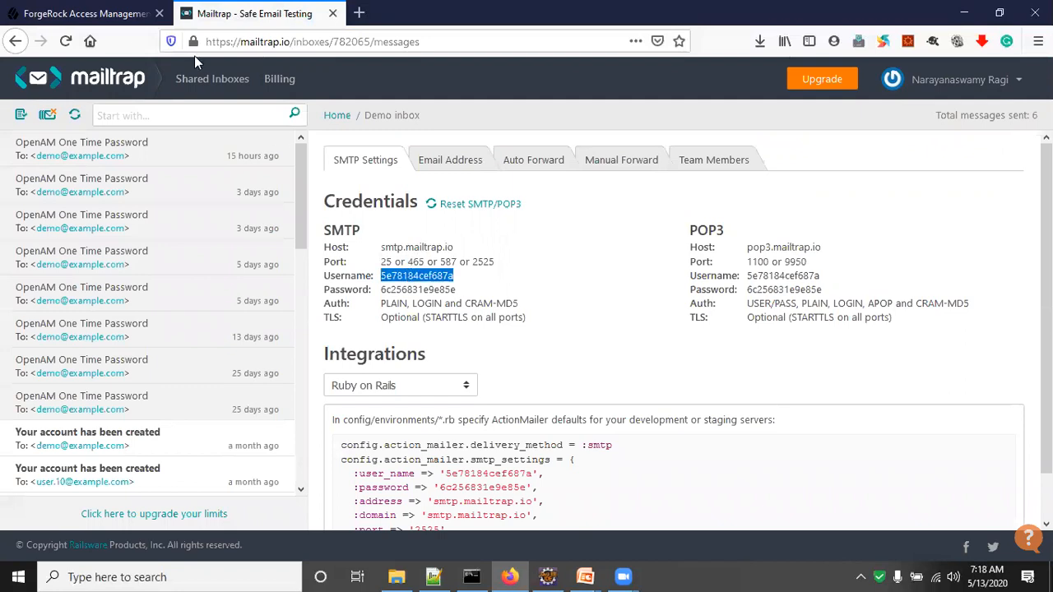
{"action": "left_click", "coordinate": [110, 14]}
{"action": "scroll", "coordinate": [917, 379], "scroll_direction": "down", "scroll_amount": 3}
{"action": "left_click", "coordinate": [916, 338]}
{"action": "key", "text": "ctrl+v"}
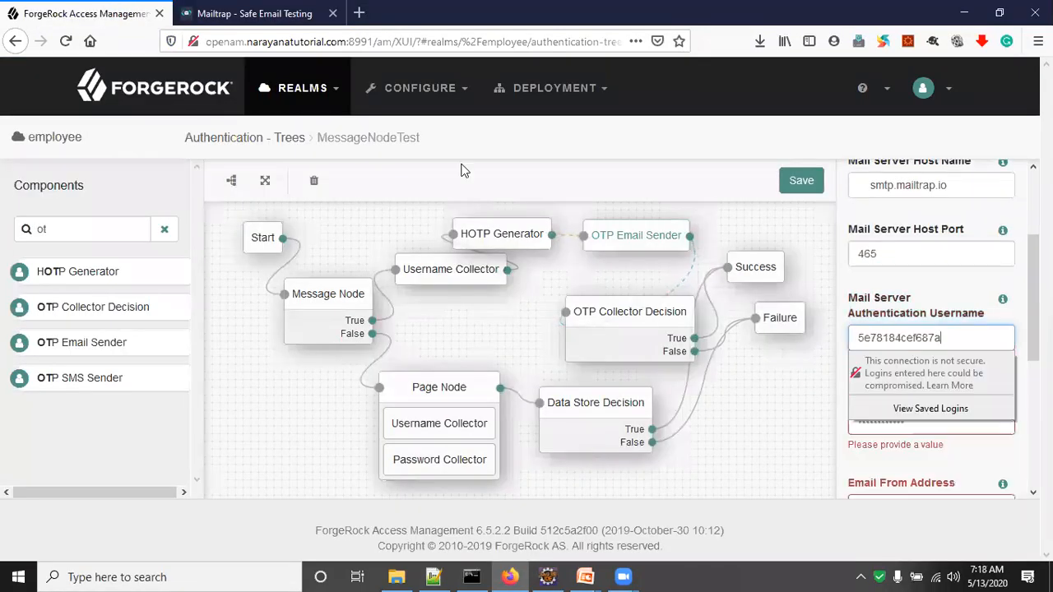
Step: Copy the Mailtrap SMTP password into the mail server password field
{"action": "left_click", "coordinate": [255, 14]}
{"action": "double_click", "coordinate": [424, 289]}
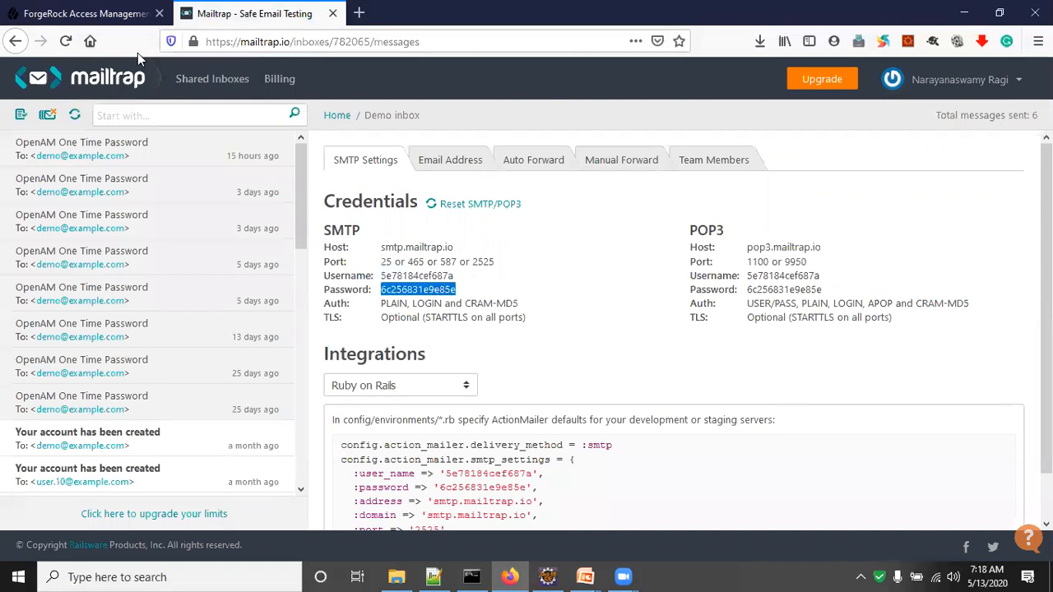
{"action": "left_click", "coordinate": [109, 14]}
{"action": "scroll", "coordinate": [905, 394], "scroll_direction": "down", "scroll_amount": 2}
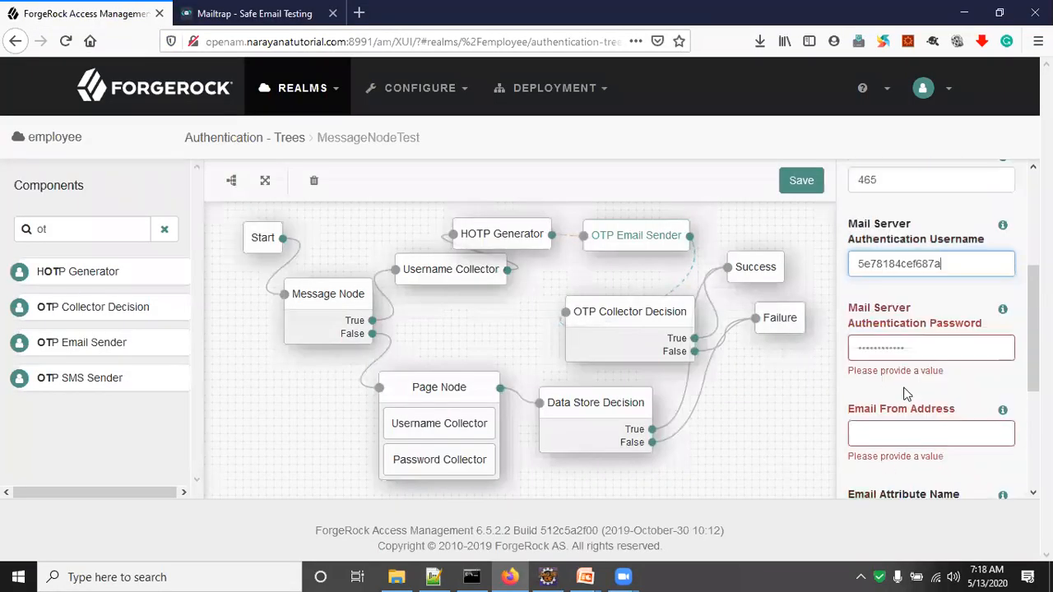
{"action": "left_click", "coordinate": [909, 347]}
{"action": "key", "text": "ctrl+v"}
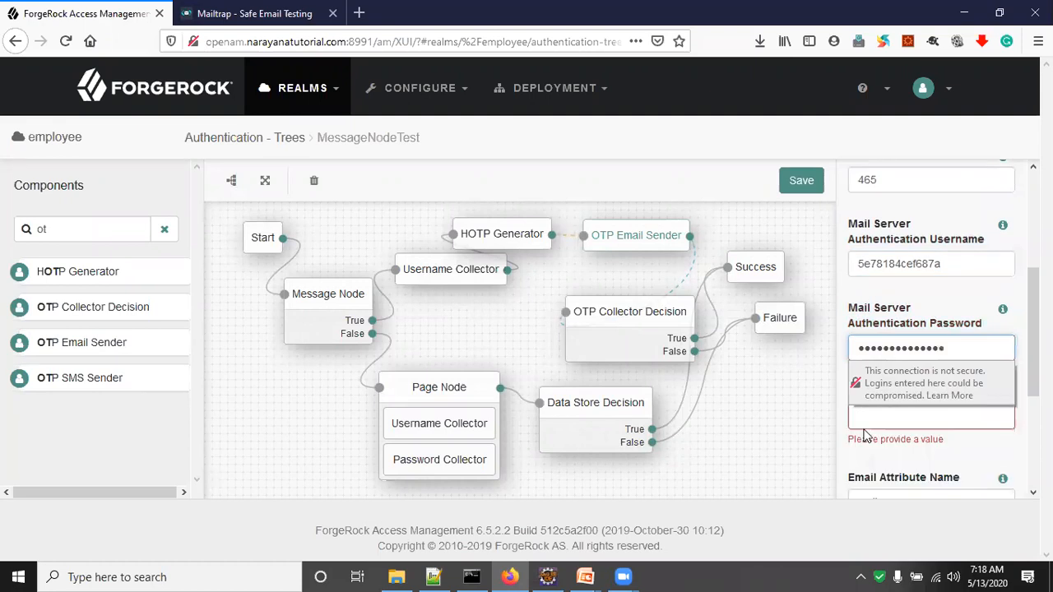
Step: Enter a sender From Address, choose NON SSL/TLS, and save the tree
{"action": "left_click", "coordinate": [884, 426]}
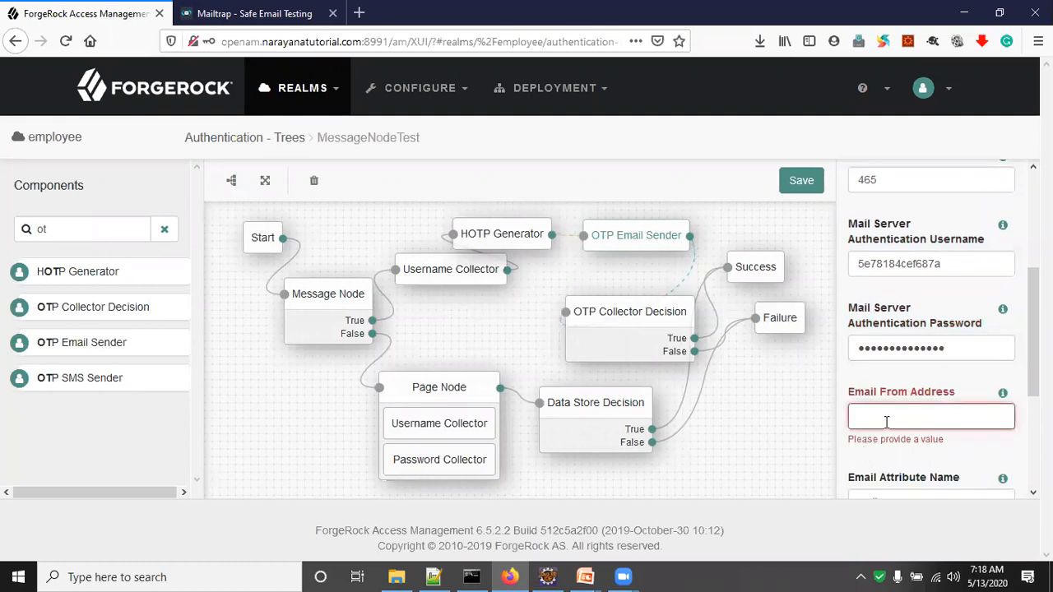
{"action": "type", "text": "info@example.com"}
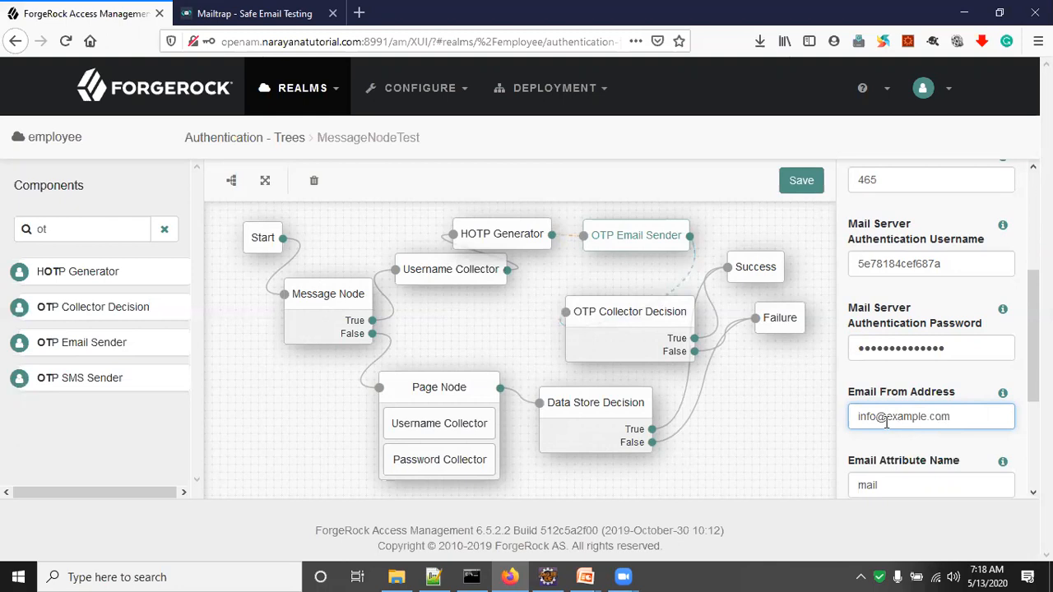
{"action": "scroll", "coordinate": [886, 422], "scroll_direction": "down", "scroll_amount": 3}
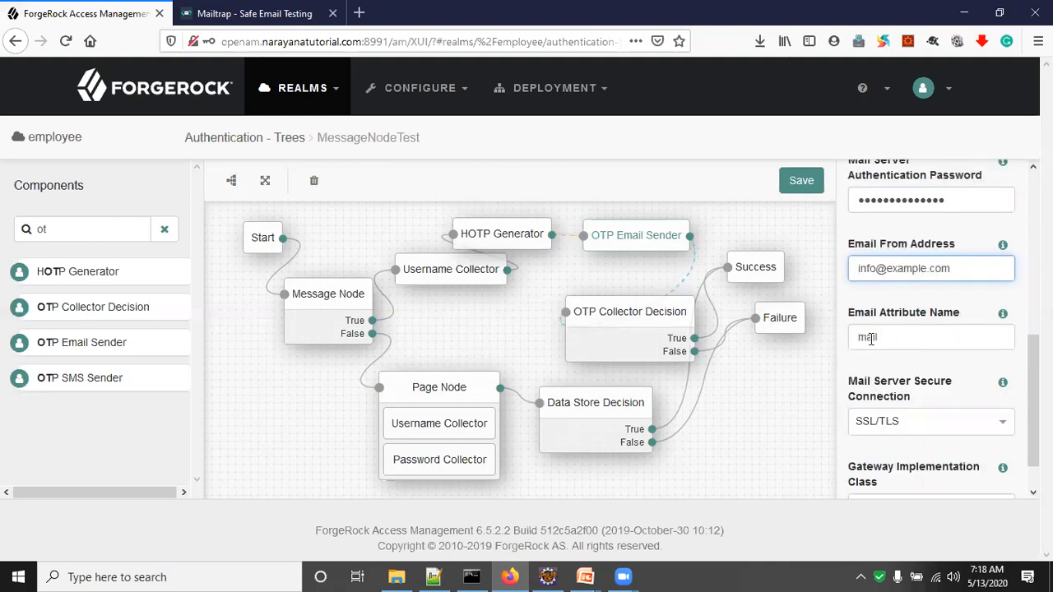
{"action": "left_click", "coordinate": [916, 430]}
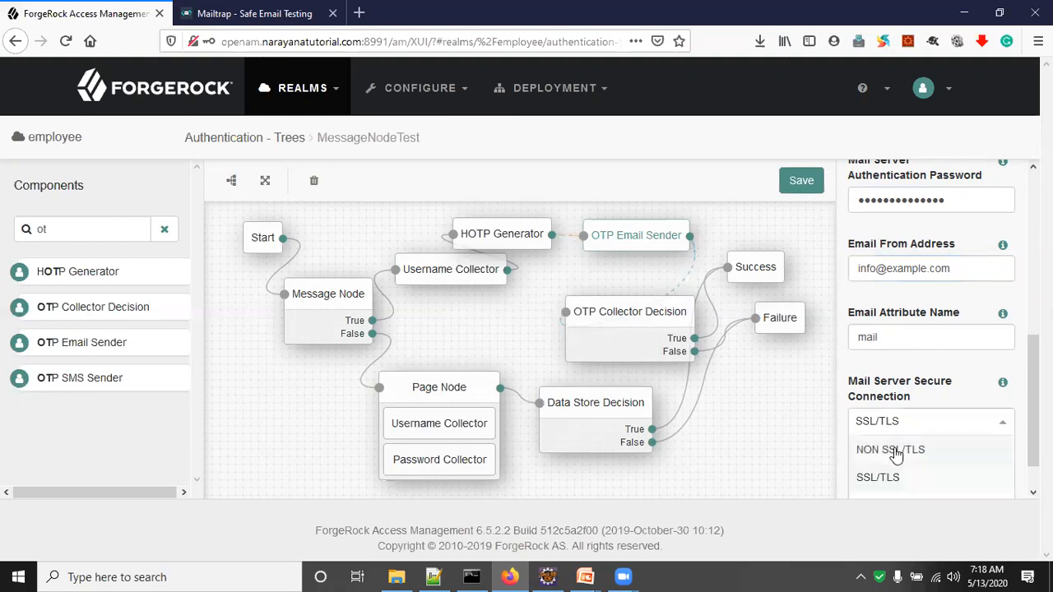
{"action": "left_click", "coordinate": [897, 449]}
{"action": "scroll", "coordinate": [894, 447], "scroll_direction": "down", "scroll_amount": 1}
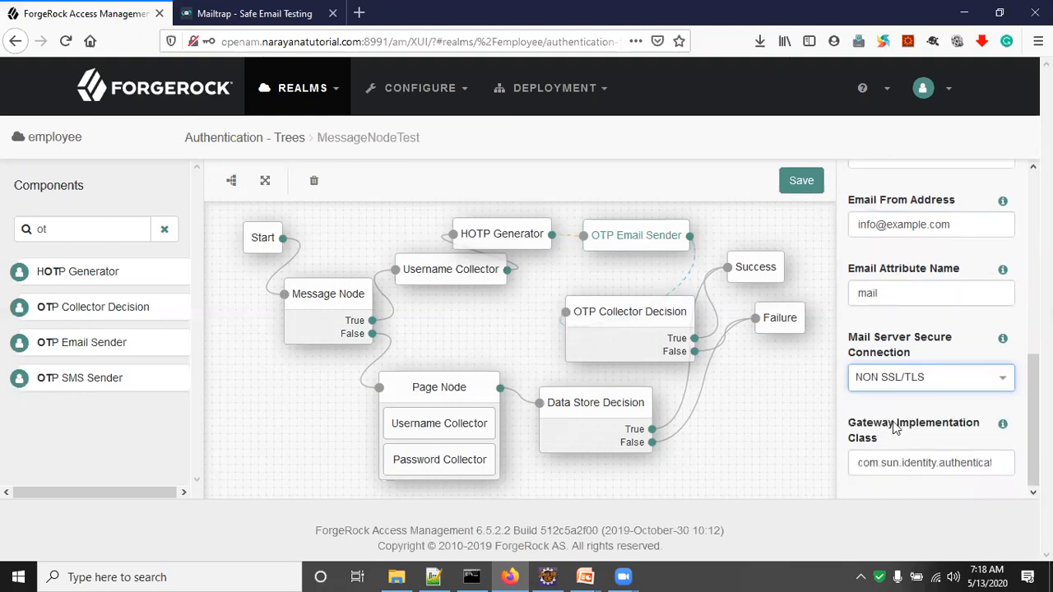
{"action": "left_click", "coordinate": [802, 182]}
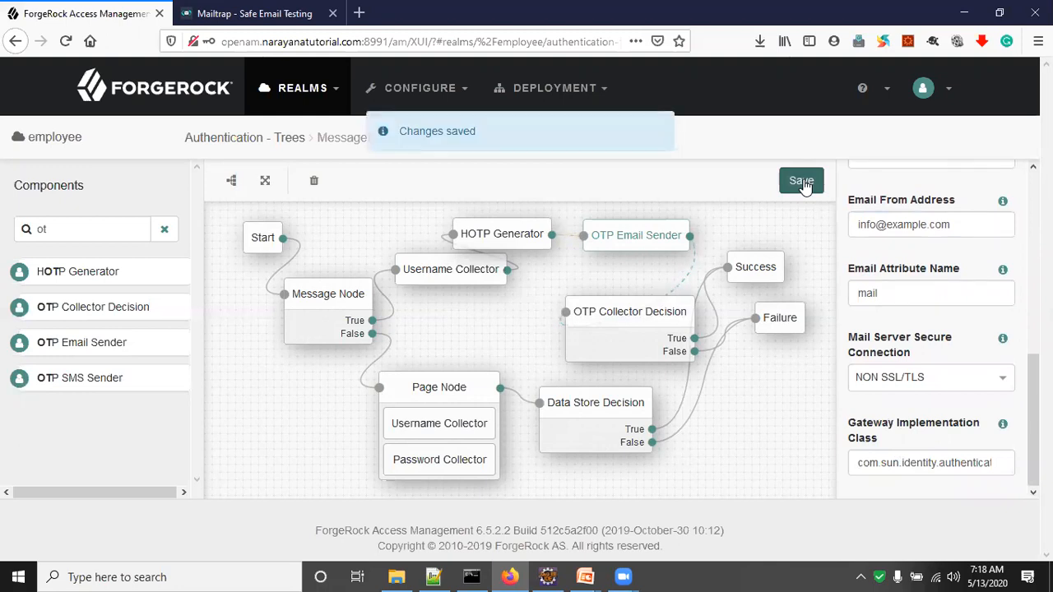
{"action": "scroll", "coordinate": [904, 355], "scroll_direction": "up", "scroll_amount": 5}
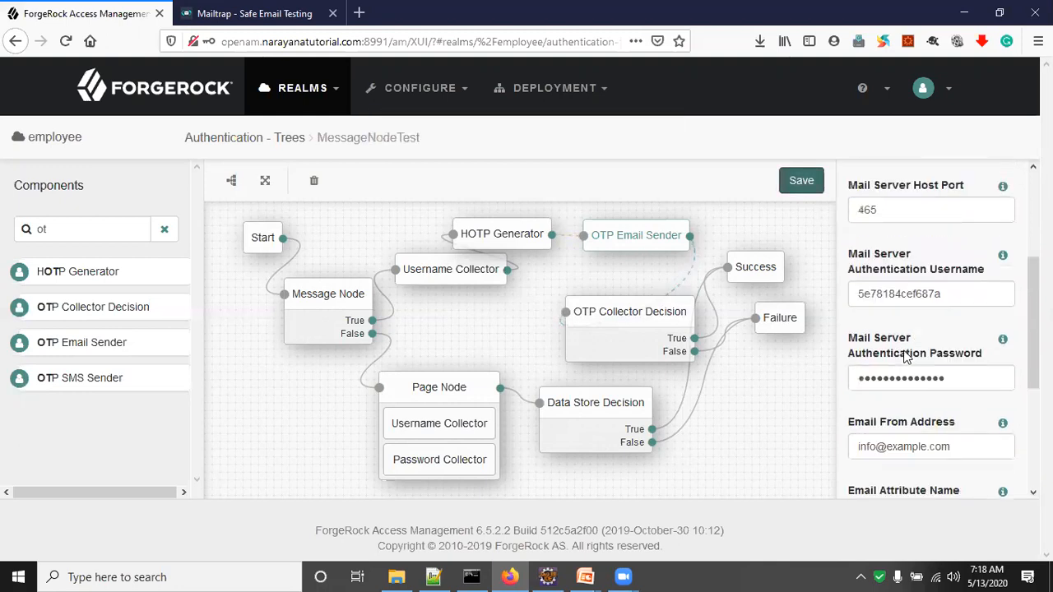
Step: Copy the tree name MessageNodeTest and open a new private Firefox window
{"action": "double_click", "coordinate": [372, 138]}
{"action": "key", "text": "ctrl+c"}
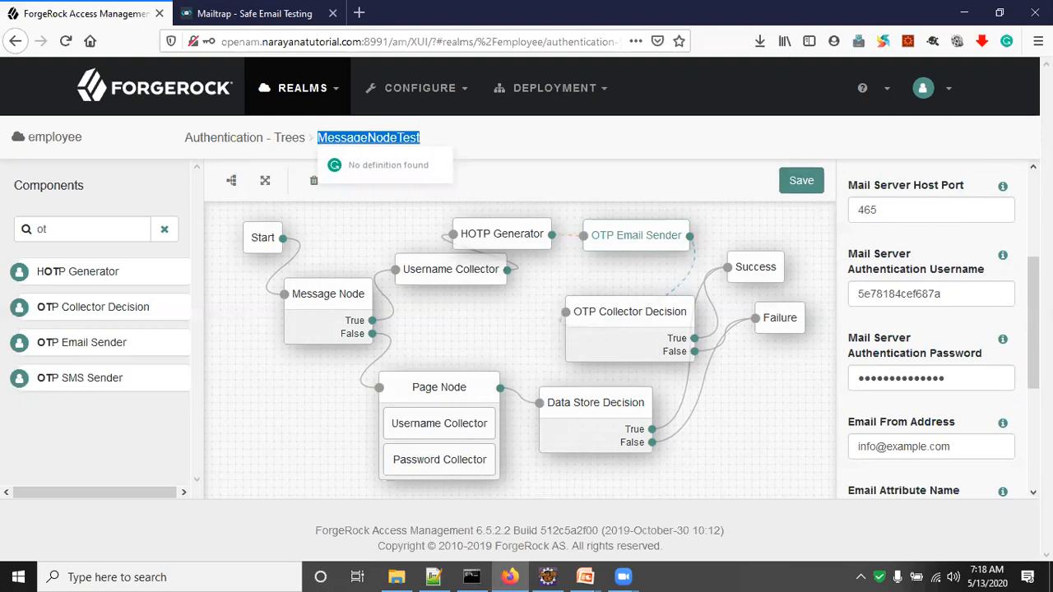
{"action": "left_click", "coordinate": [1038, 41]}
{"action": "left_click", "coordinate": [918, 152]}
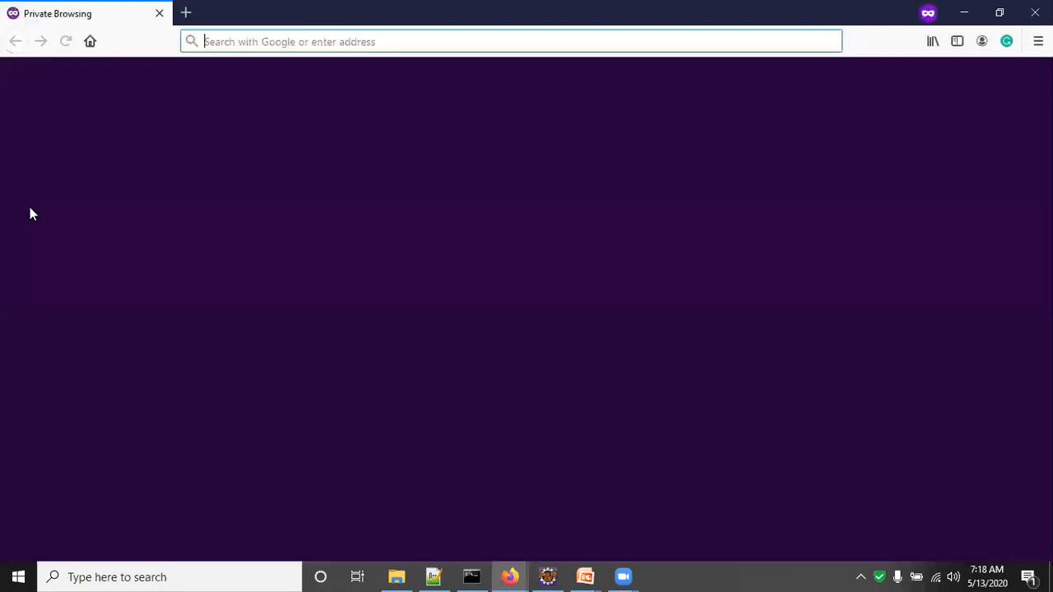
Step: Load openam…:8991/am/XUI/?realm=employee&service=MessageNodeTest in the private window
{"action": "type", "text": "openam.narayanatutorial.com:8991/"}
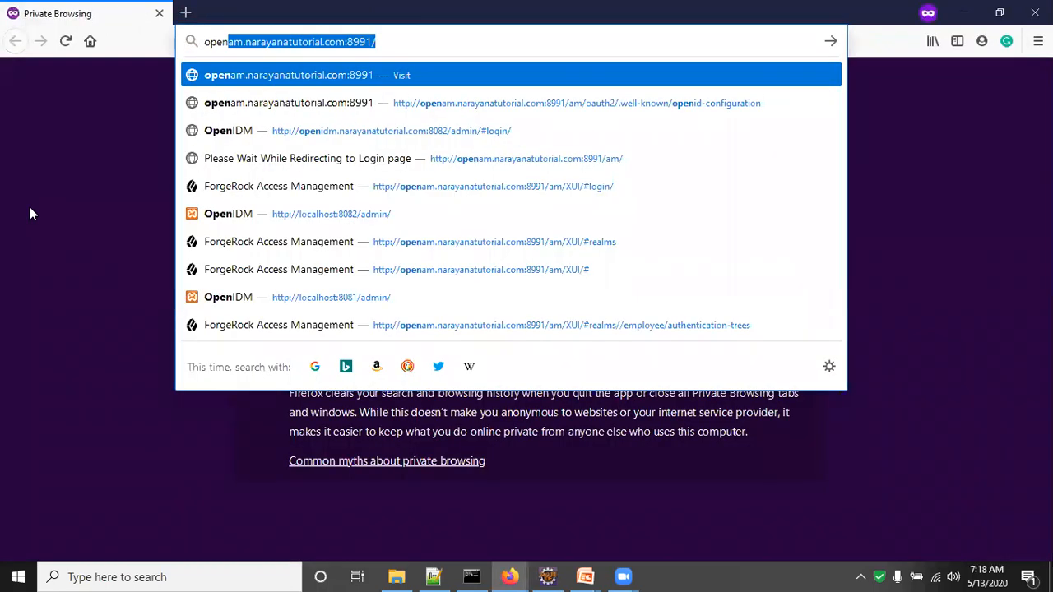
{"action": "key", "text": "Right"}
{"action": "type", "text": "am"}
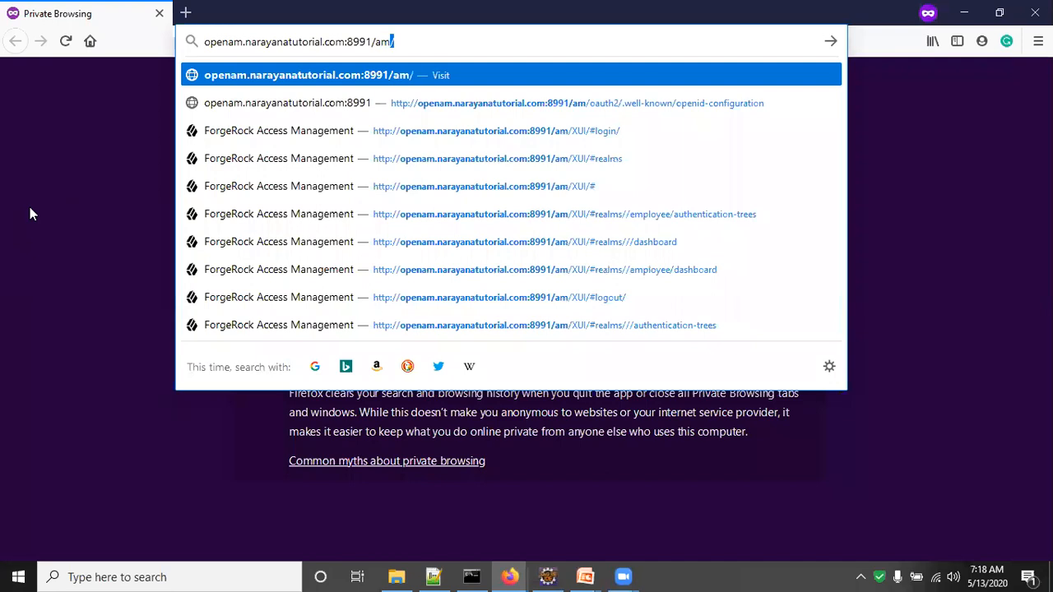
{"action": "type", "text": "/X"}
{"action": "key", "text": "Right"}
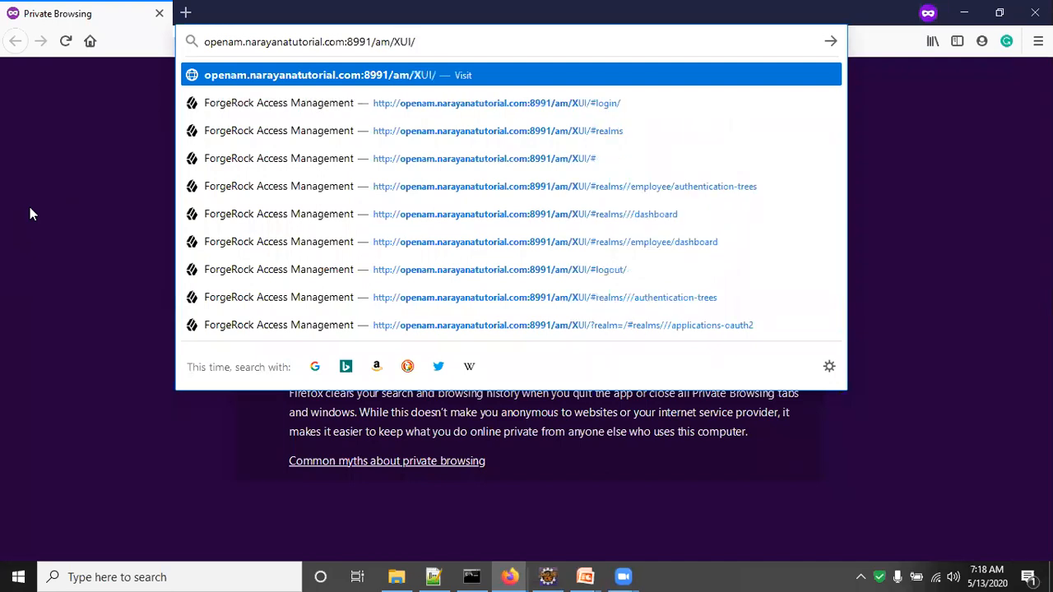
{"action": "type", "text": "?"}
{"action": "key", "text": "Right"}
{"action": "key", "text": "BackSpace"}
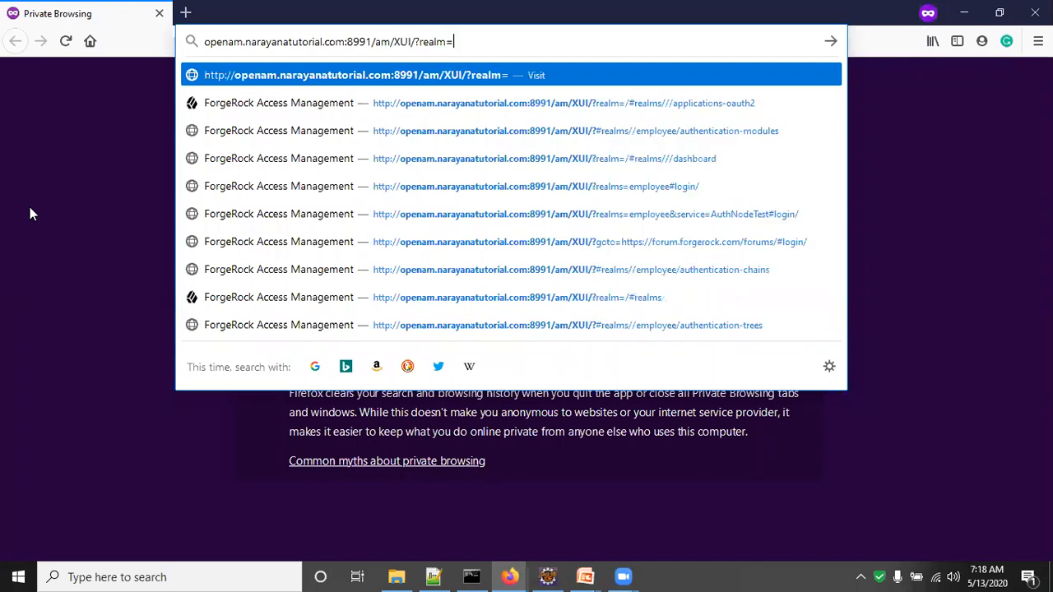
{"action": "type", "text": "emp"}
{"action": "key", "text": "Right"}
{"action": "key", "text": "BackSpace"}
{"action": "key", "text": "BackSpace"}
{"action": "key", "text": "BackSpace"}
{"action": "key", "text": "BackSpace"}
{"action": "key", "text": "BackSpace"}
{"action": "key", "text": "BackSpace"}
{"action": "key", "text": "BackSpace"}
{"action": "key", "text": "BackSpace"}
{"action": "key", "text": "BackSpace"}
{"action": "key", "text": "BackSpace"}
{"action": "key", "text": "BackSpace"}
{"action": "key", "text": "BackSpace"}
{"action": "key", "text": "BackSpace"}
{"action": "key", "text": "BackSpace"}
{"action": "key", "text": "BackSpace"}
{"action": "key", "text": "BackSpace"}
{"action": "key", "text": "BackSpace"}
{"action": "key", "text": "BackSpace"}
{"action": "key", "text": "BackSpace"}
{"action": "key", "text": "BackSpace"}
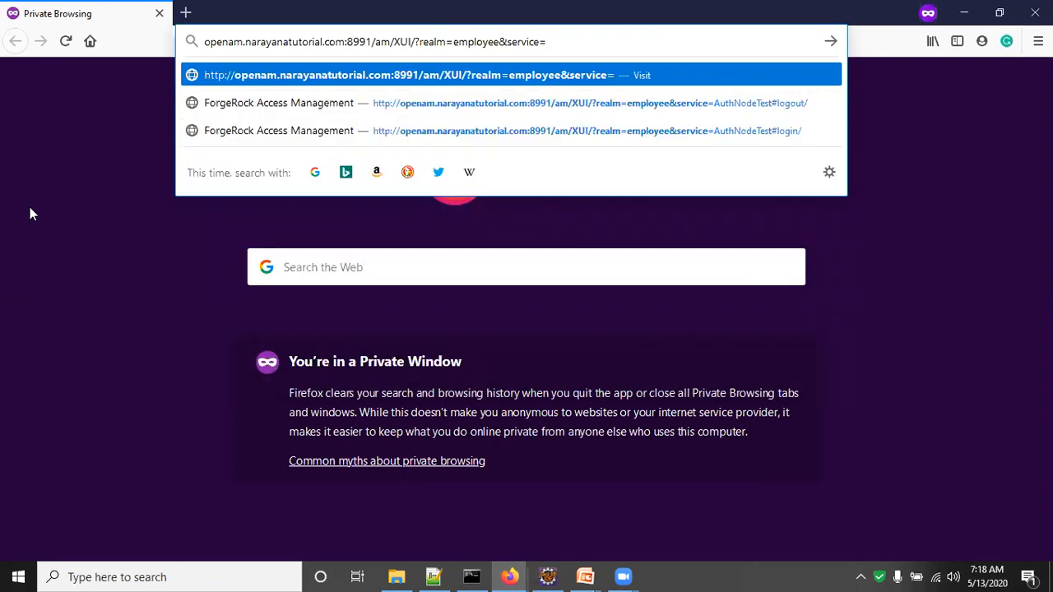
{"action": "key", "text": "ctrl+v"}
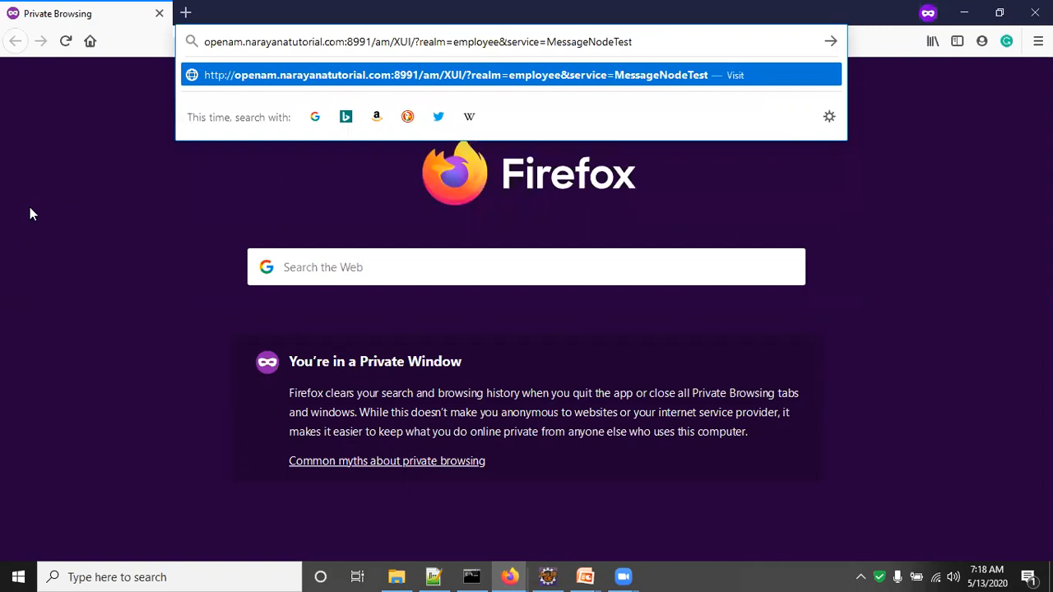
{"action": "key", "text": "Return"}
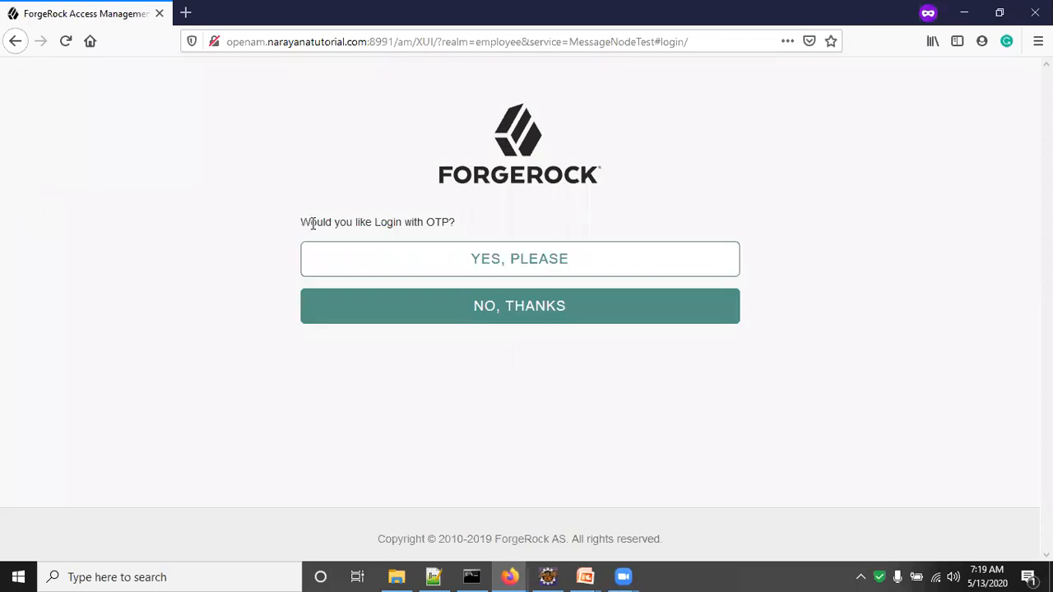
Step: Try the Yes, Please answer, then go back and reload the OTP question page
{"action": "left_click_drag", "start_coordinate": [309, 222], "coordinate": [455, 222]}
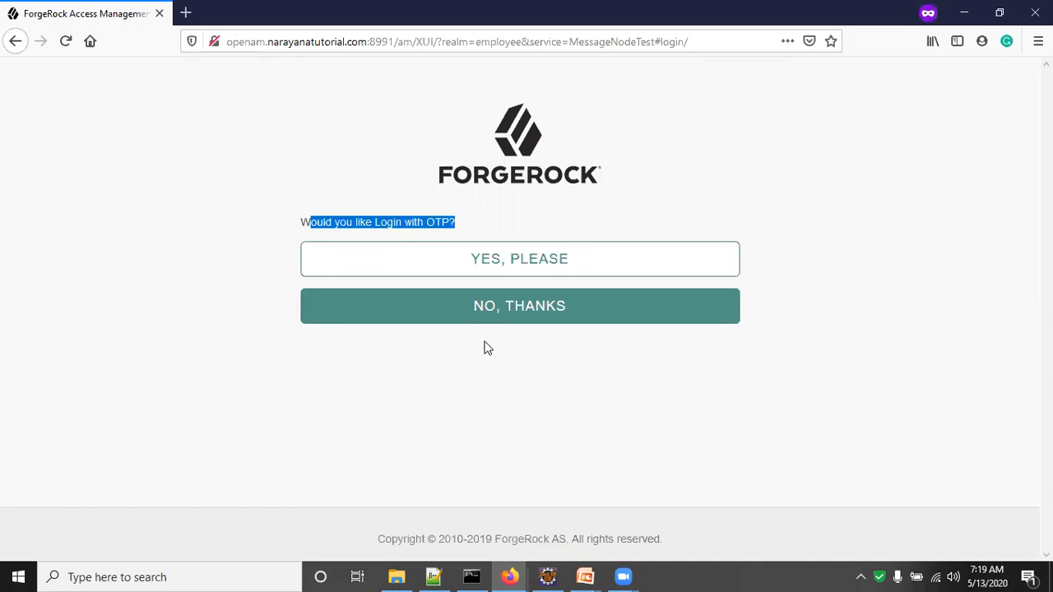
{"action": "left_click", "coordinate": [497, 261]}
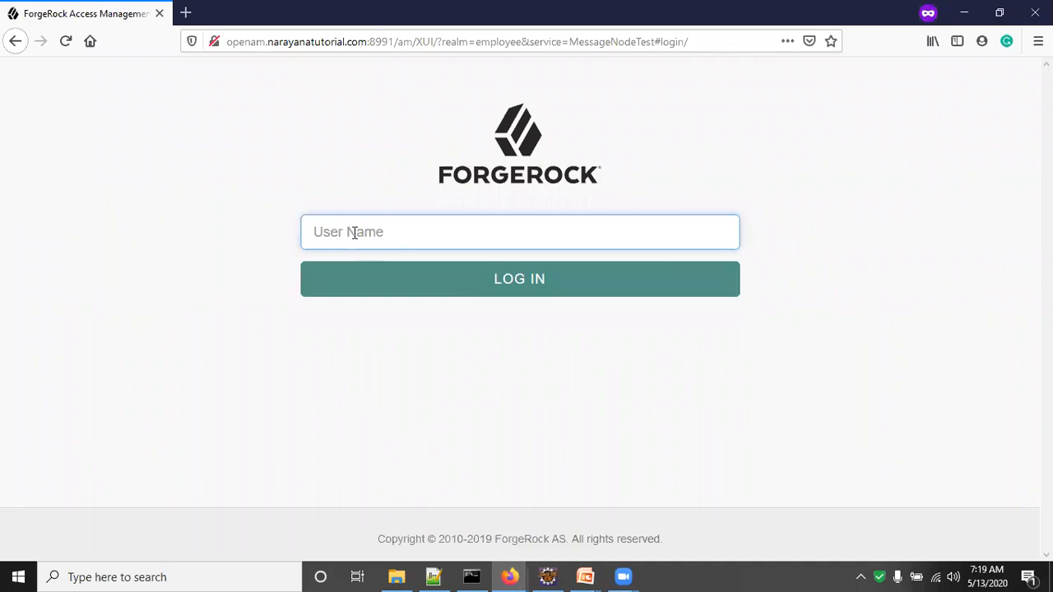
{"action": "left_click", "coordinate": [14, 43]}
{"action": "left_click", "coordinate": [41, 43]}
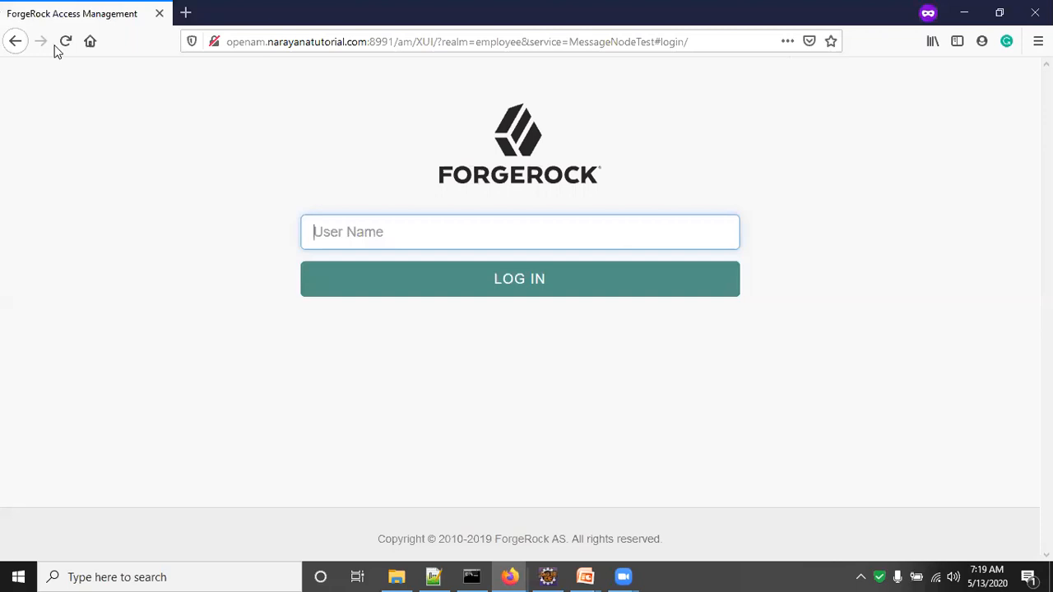
{"action": "left_click", "coordinate": [66, 45]}
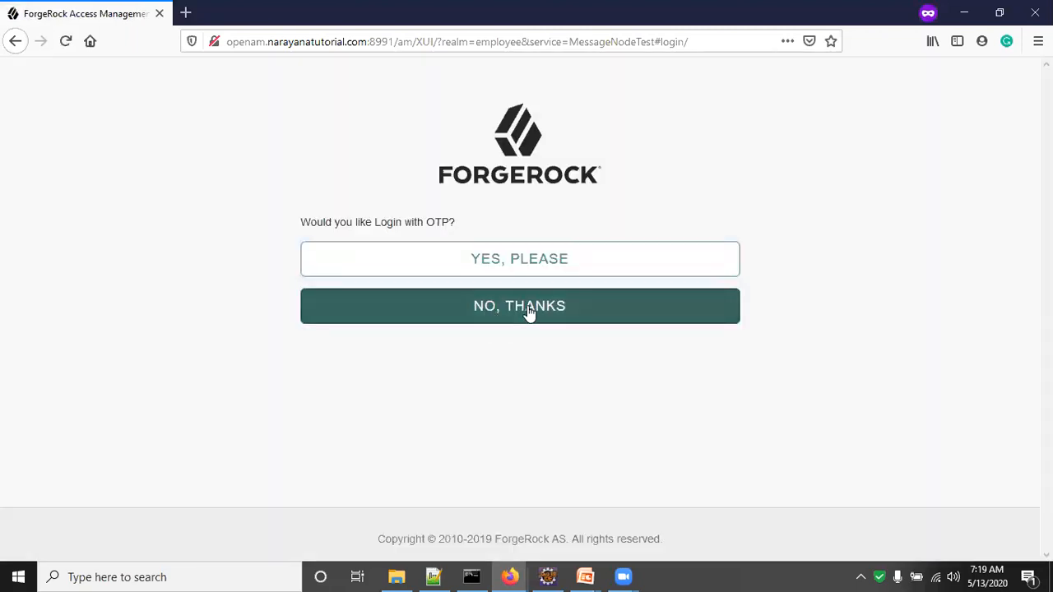
Step: Choose No, Thanks, log in as demo with the password, then log out
{"action": "left_click", "coordinate": [321, 248]}
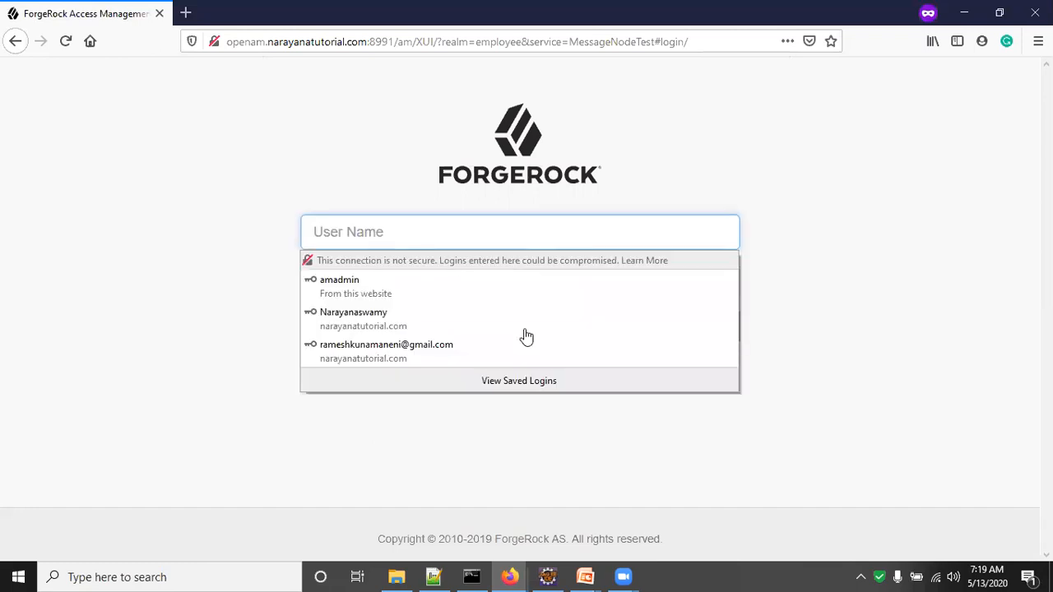
{"action": "left_click", "coordinate": [70, 67]}
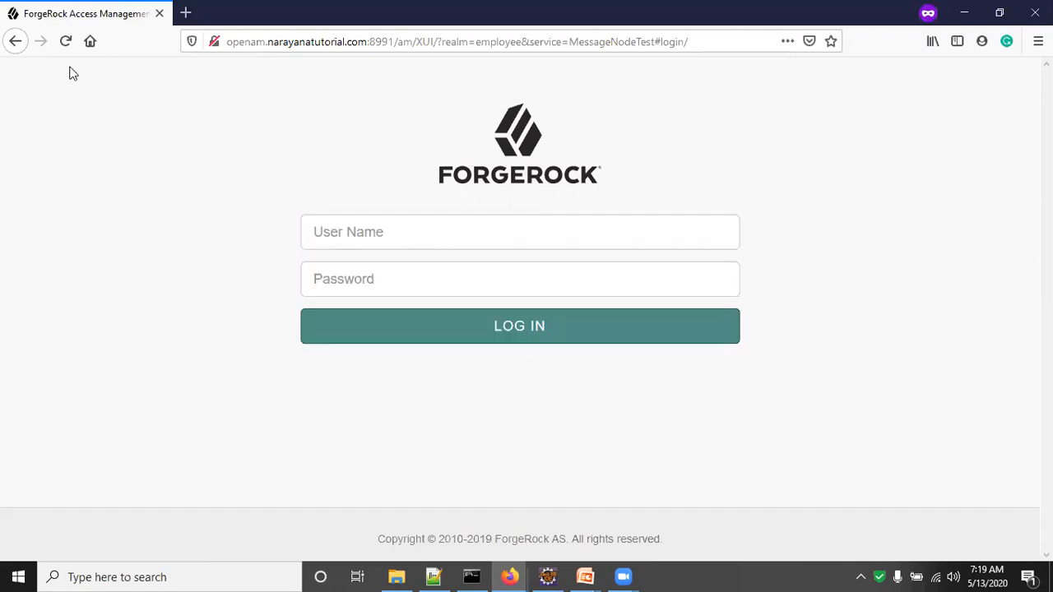
{"action": "left_click", "coordinate": [370, 233]}
{"action": "type", "text": "d"}
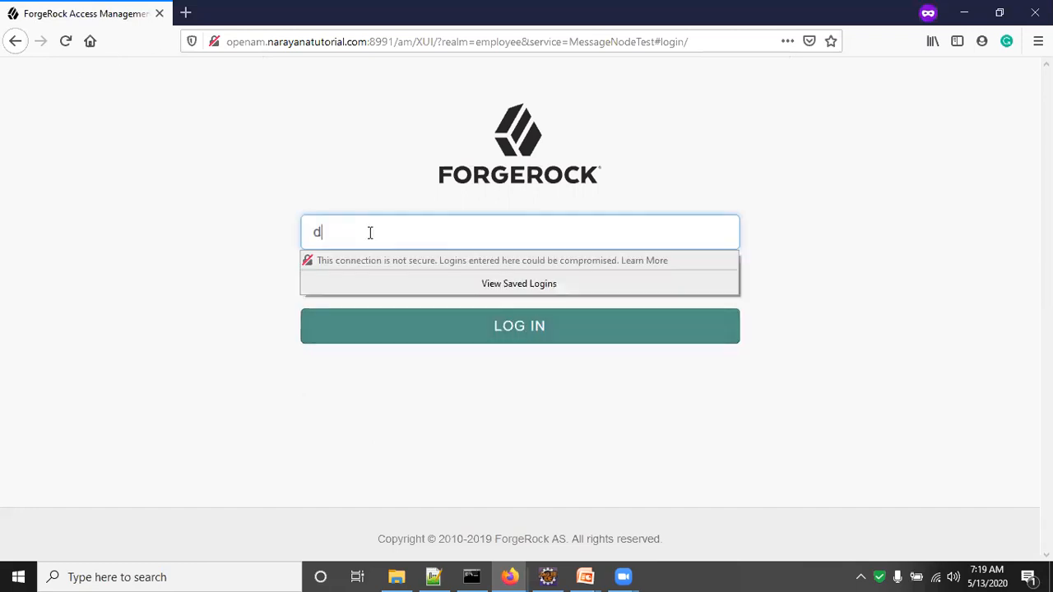
{"action": "type", "text": "emo"}
{"action": "left_click", "coordinate": [333, 273]}
{"action": "type", "text": "••"}
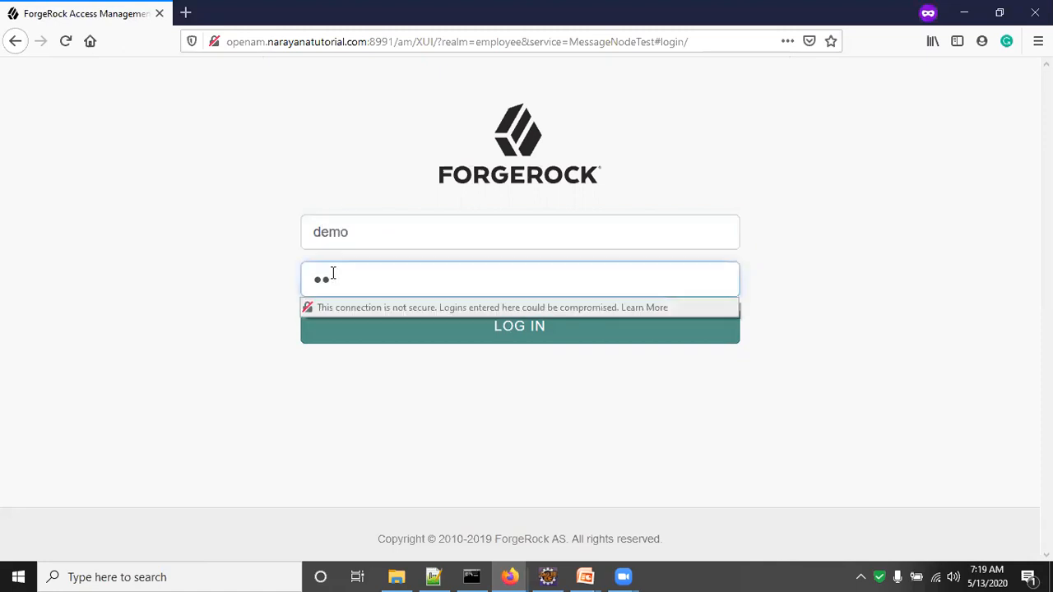
{"action": "type", "text": "•••••••"}
{"action": "left_click", "coordinate": [514, 329]}
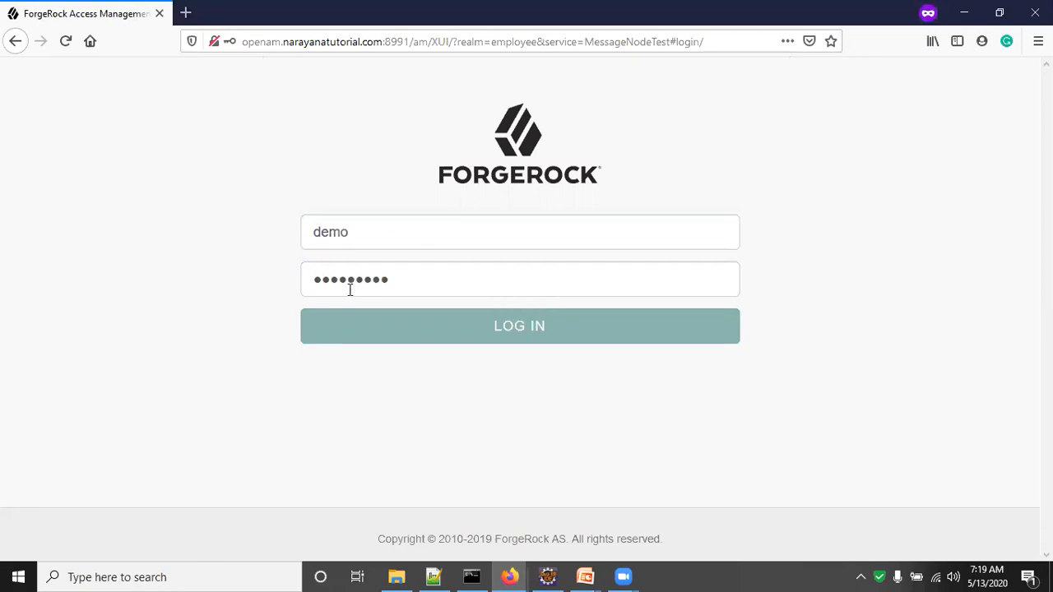
{"action": "left_click", "coordinate": [947, 96]}
{"action": "left_click", "coordinate": [814, 213]}
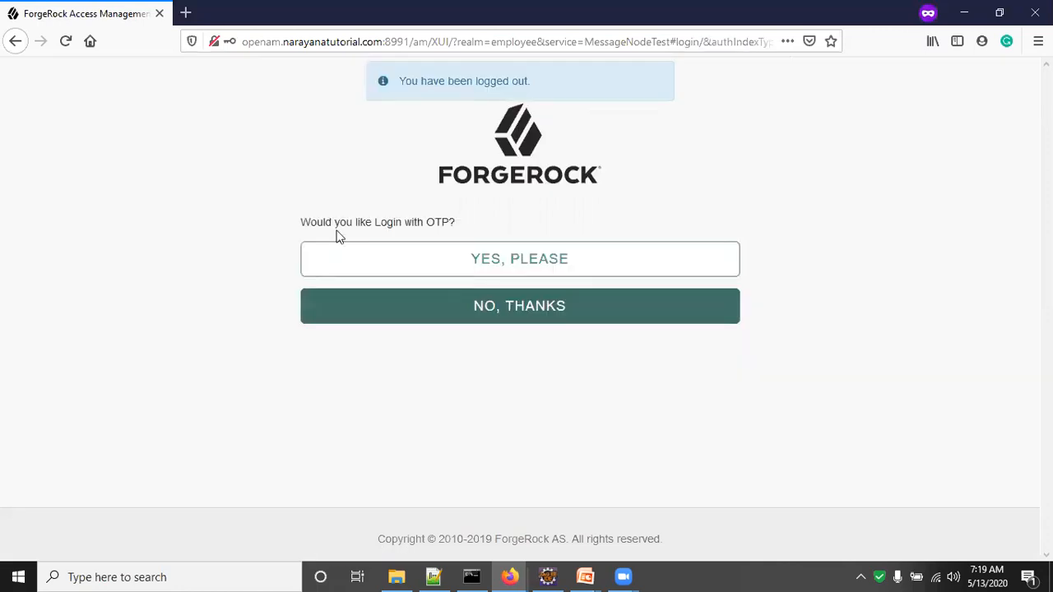
Step: Choose Yes, Please and submit user name demo to trigger the emailed one-time password
{"action": "left_click", "coordinate": [501, 258]}
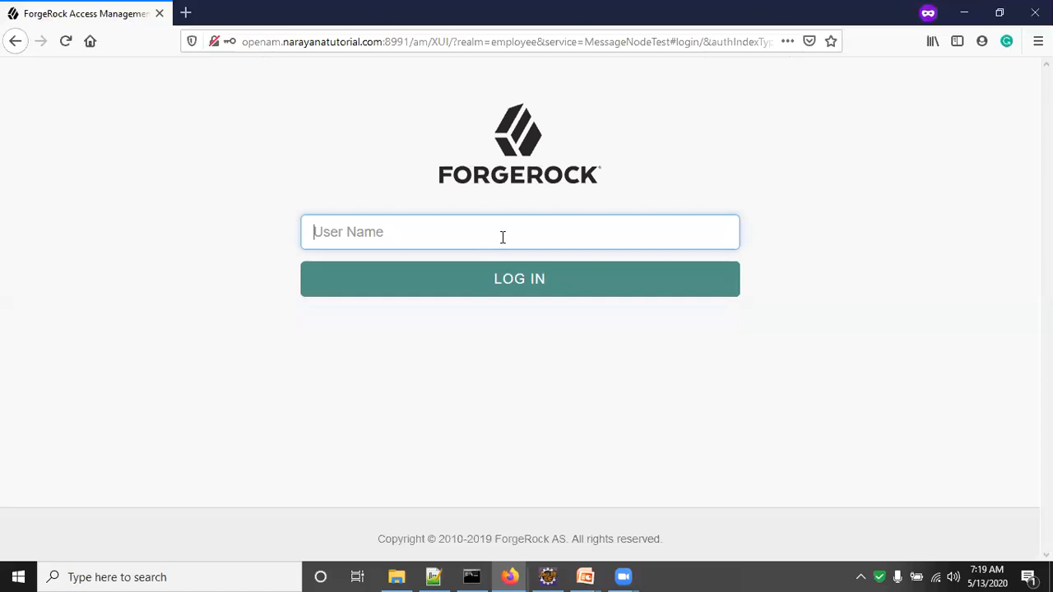
{"action": "type", "text": "demo"}
{"action": "left_click", "coordinate": [526, 276]}
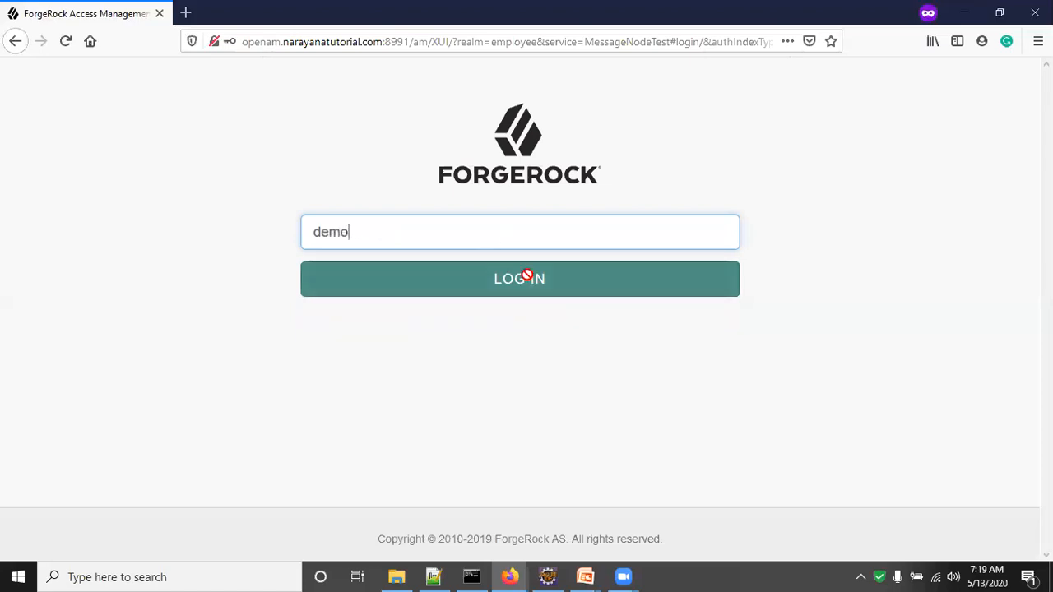
{"action": "left_click", "coordinate": [526, 276]}
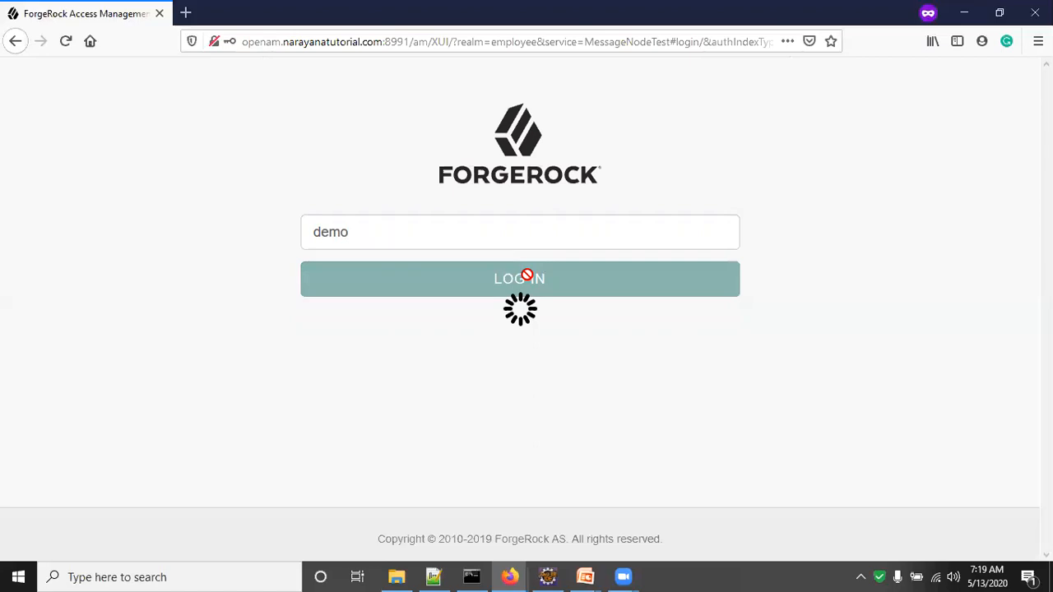
{"action": "left_click", "coordinate": [434, 159]}
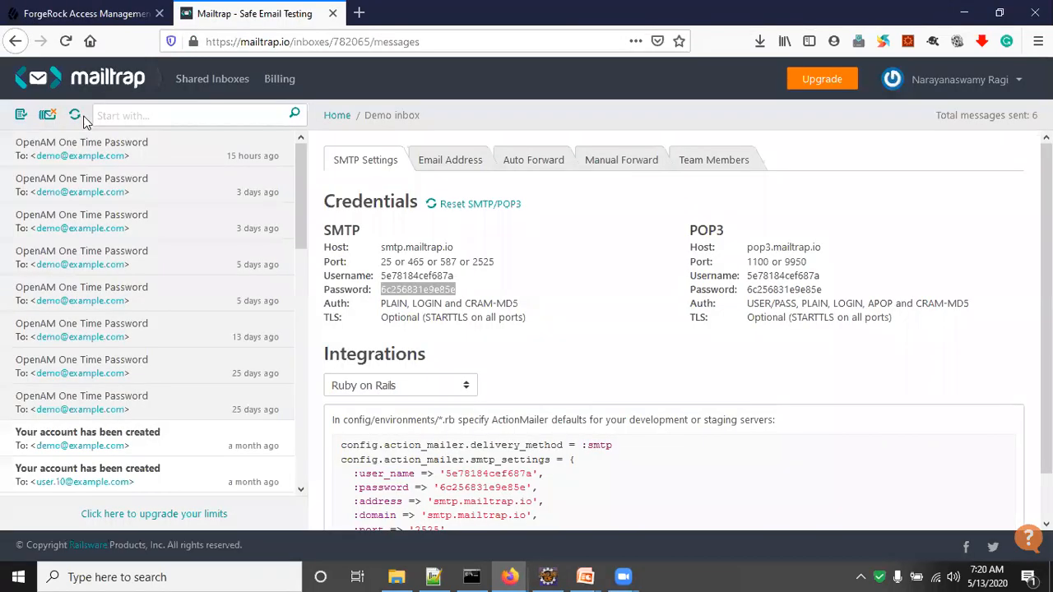
Step: Copy the code from the newest OpenAM One Time Password email and return to the private Firefox window
{"action": "left_click", "coordinate": [115, 150]}
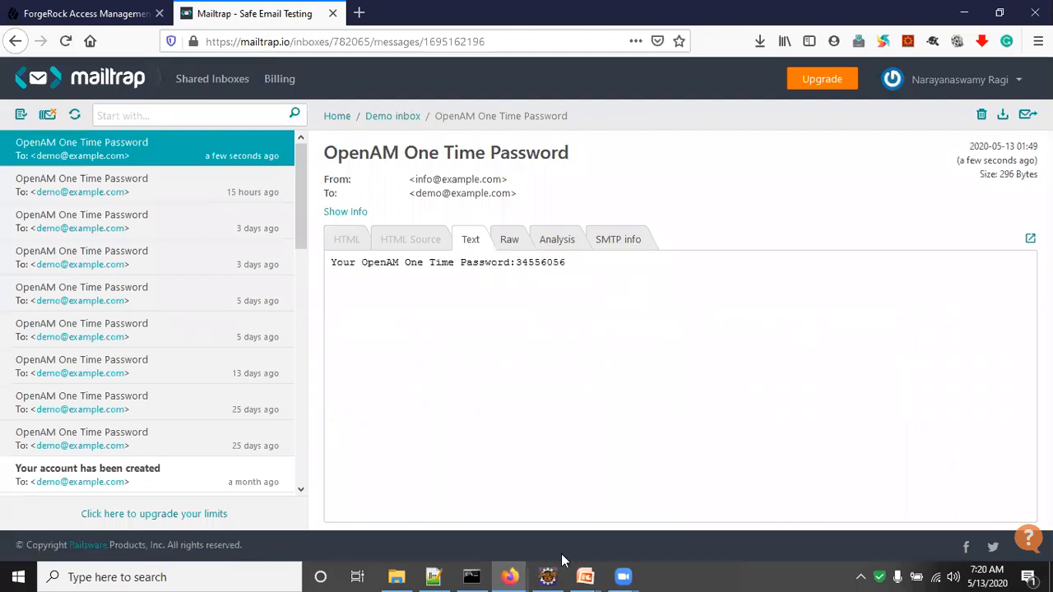
{"action": "double_click", "coordinate": [538, 262]}
{"action": "left_click", "coordinate": [511, 574]}
{"action": "left_click", "coordinate": [569, 535]}
Step: Paste the emailed code to log in as demo, log out, then pick Yes, Please again
{"action": "key", "text": "ctrl+v"}
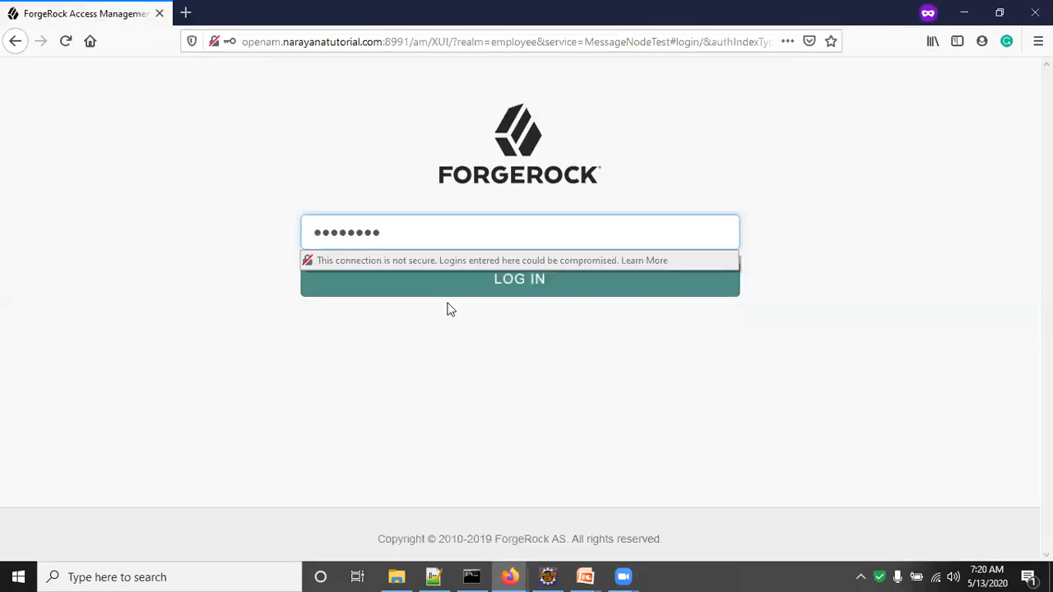
{"action": "left_click", "coordinate": [512, 288]}
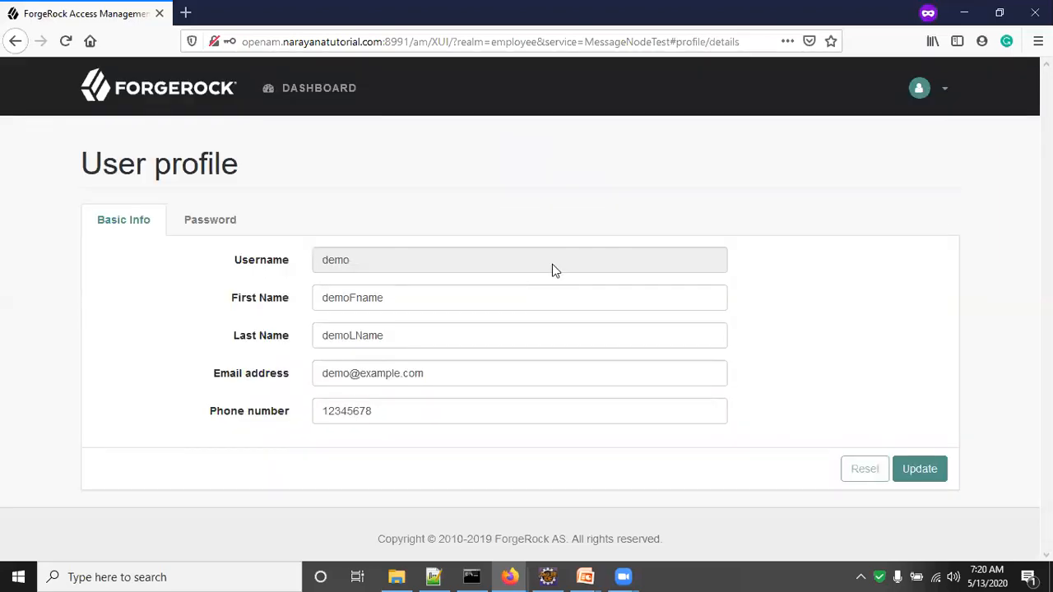
{"action": "left_click", "coordinate": [929, 97]}
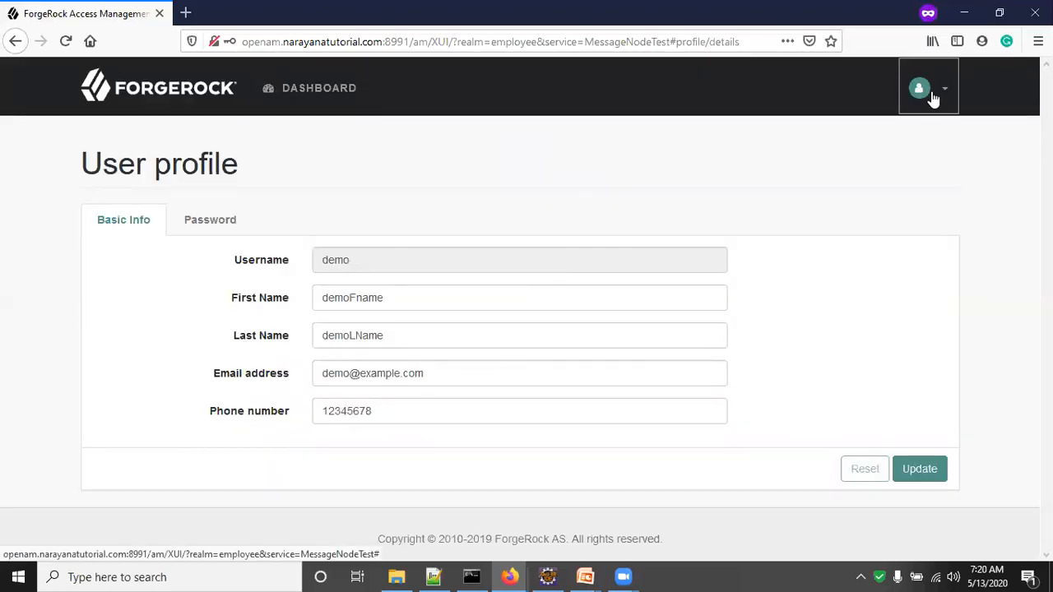
{"action": "left_click", "coordinate": [817, 215]}
{"action": "left_click", "coordinate": [479, 292]}
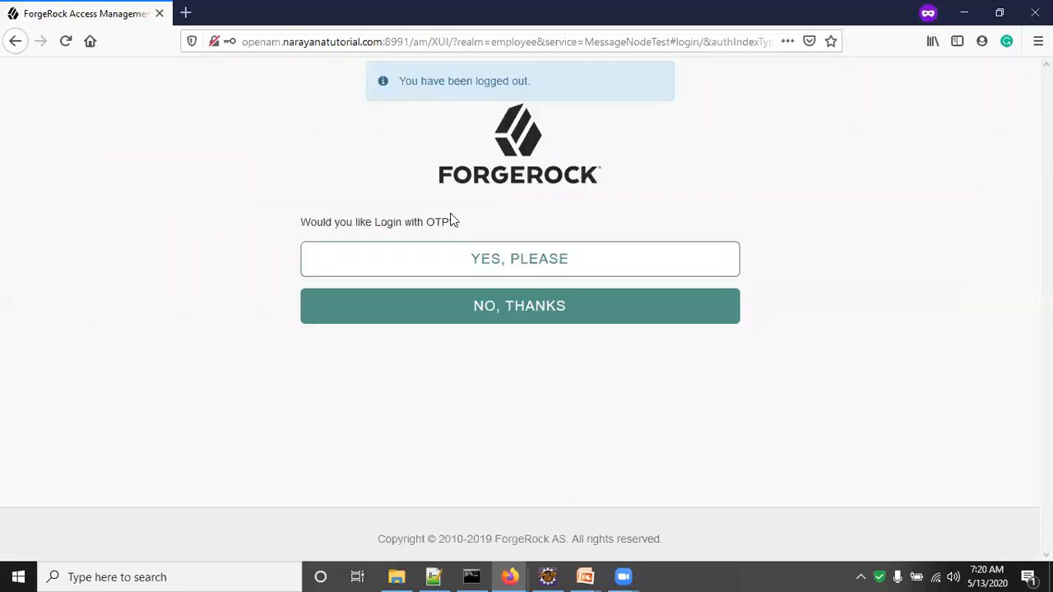
{"action": "left_click", "coordinate": [557, 263]}
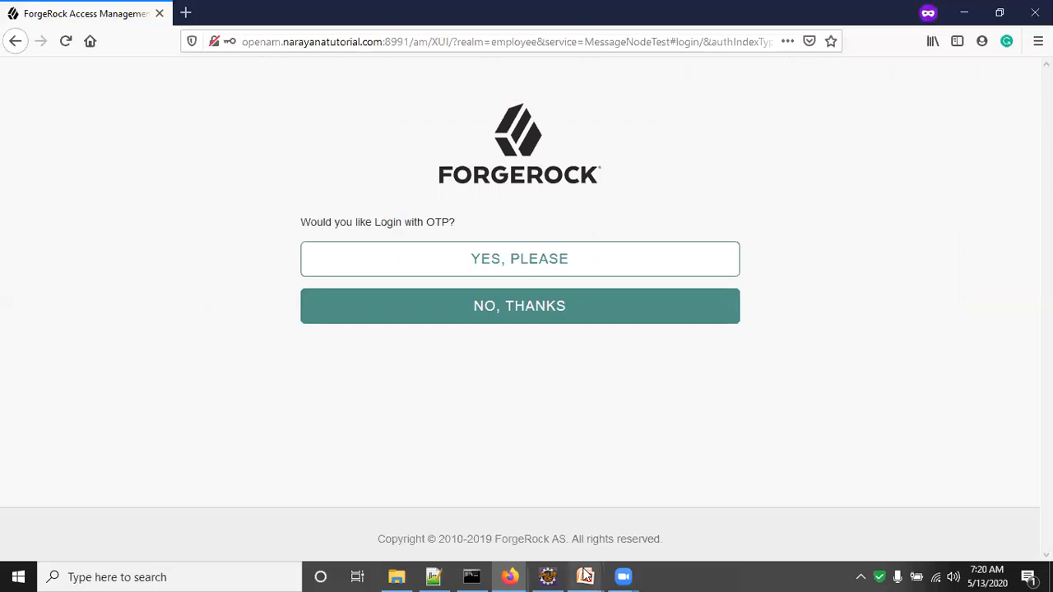
Step: Bring the OpenAM Message Node slideshow full screen and advance to the Thank you for watching slide
{"action": "mouse_move", "coordinate": [585, 577]}
{"action": "left_click", "coordinate": [662, 518]}
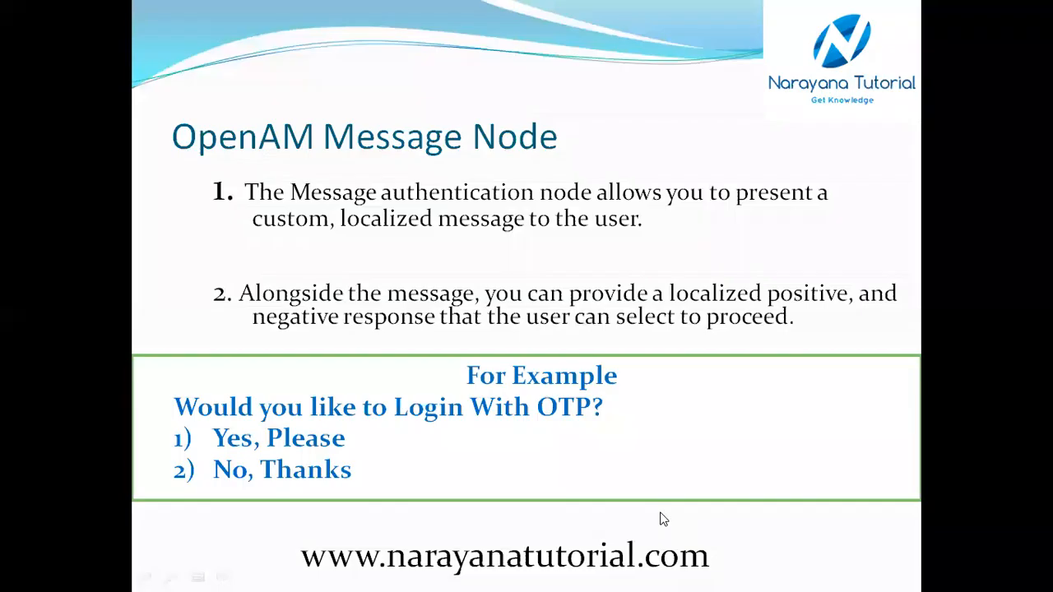
{"action": "left_click", "coordinate": [602, 428]}
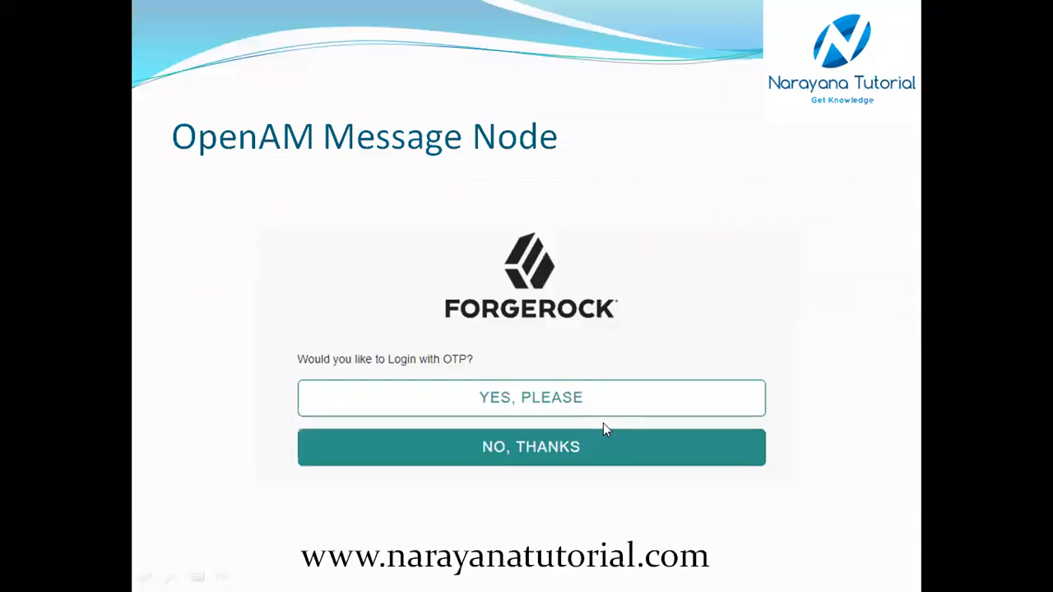
{"action": "left_click", "coordinate": [603, 424]}
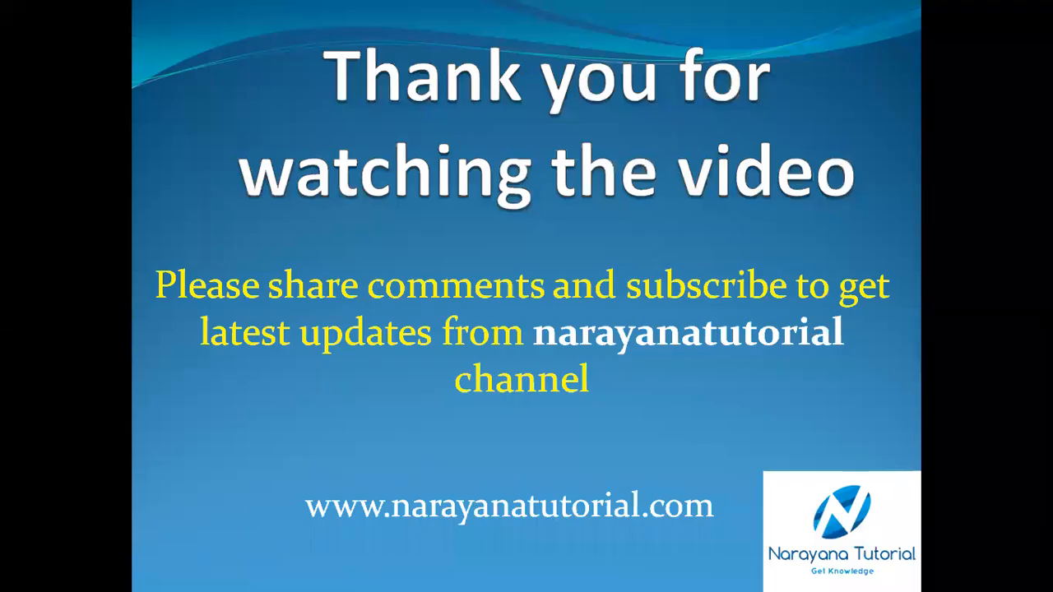